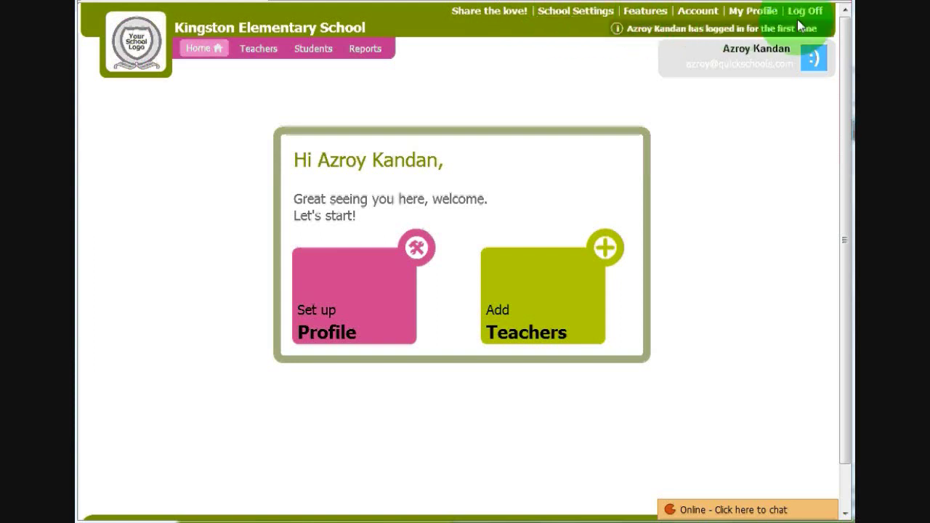
- Open the live support chat, start a message, collapse it, then go to the Add Teachers page
left_click(784, 512)
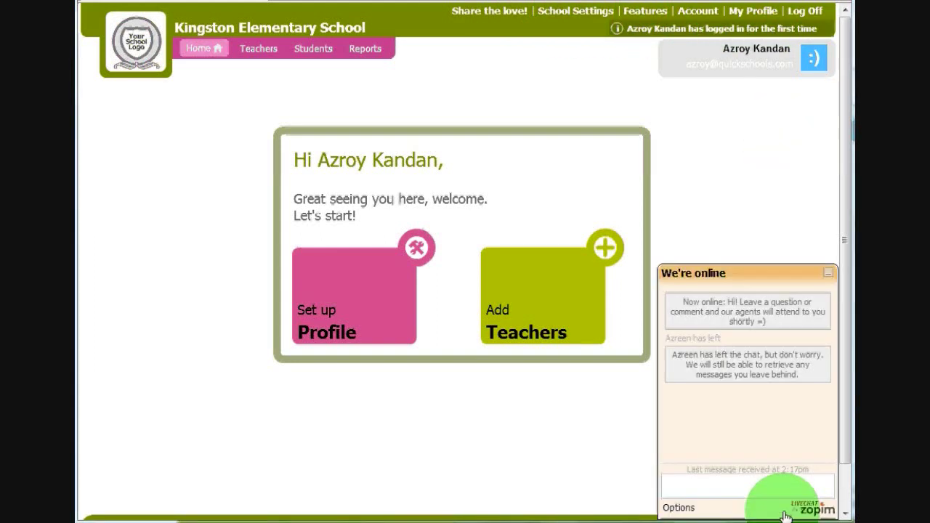
left_click(736, 481)
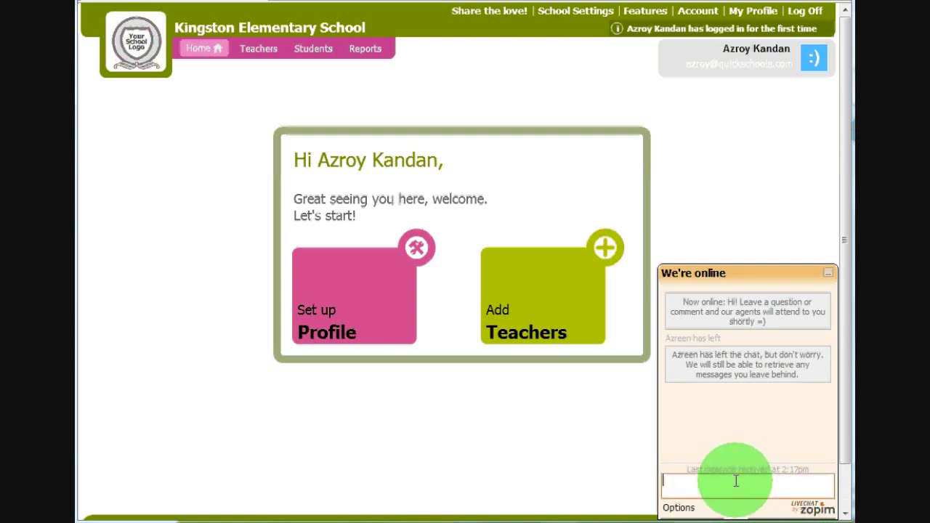
left_click(828, 273)
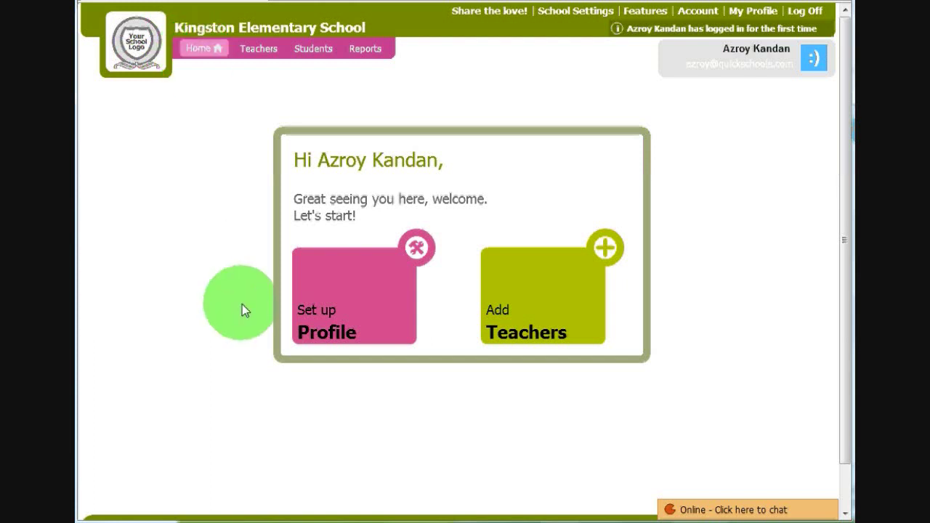
left_click(323, 318)
left_click(550, 327)
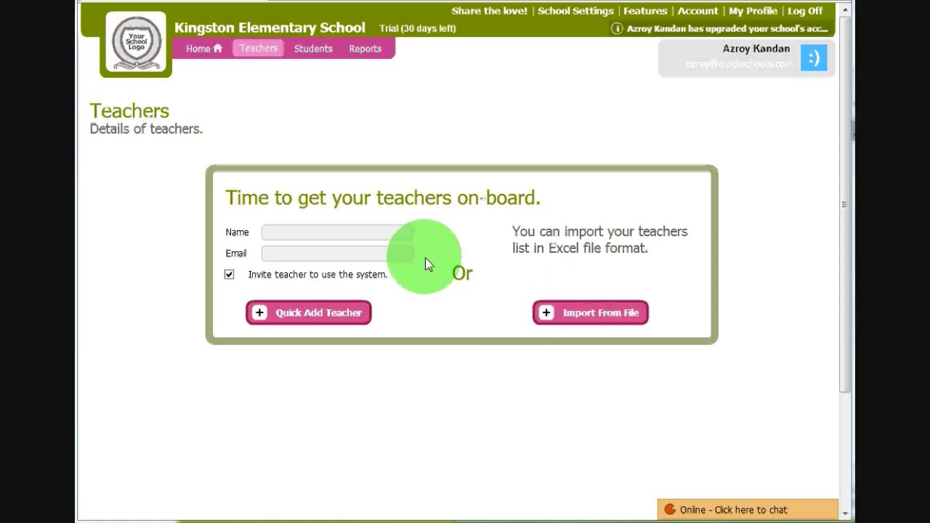
- Quick-add the first teacher by name with the invitation turned off
left_click(294, 231)
type("Ms")
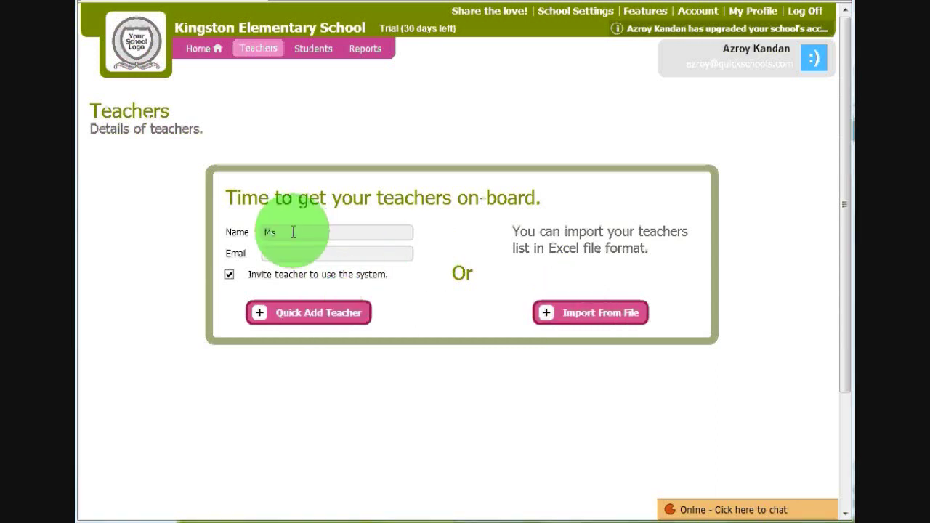
type(". Knowsl")
type("alot")
left_click(228, 274)
left_click(280, 321)
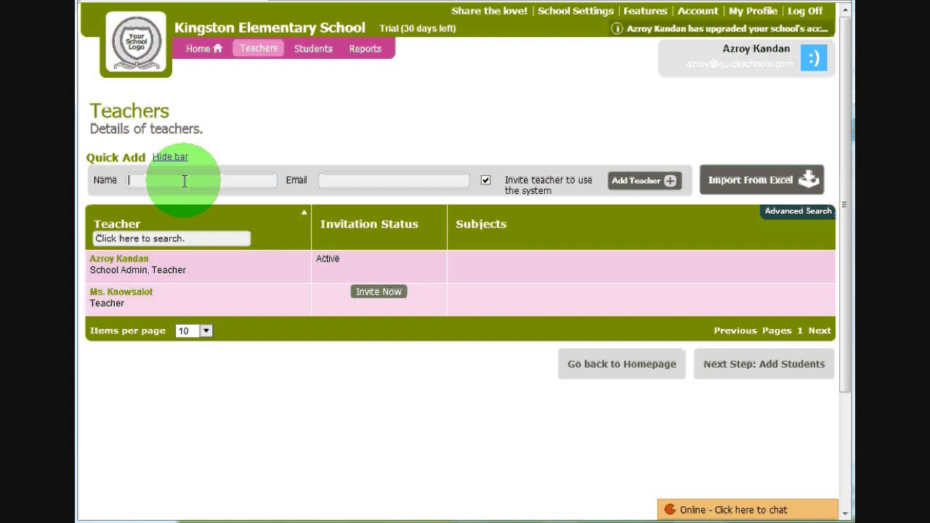
- Add the principal as a teacher with the principal's e-mail address, sending an invitation
type("Mr. Principal")
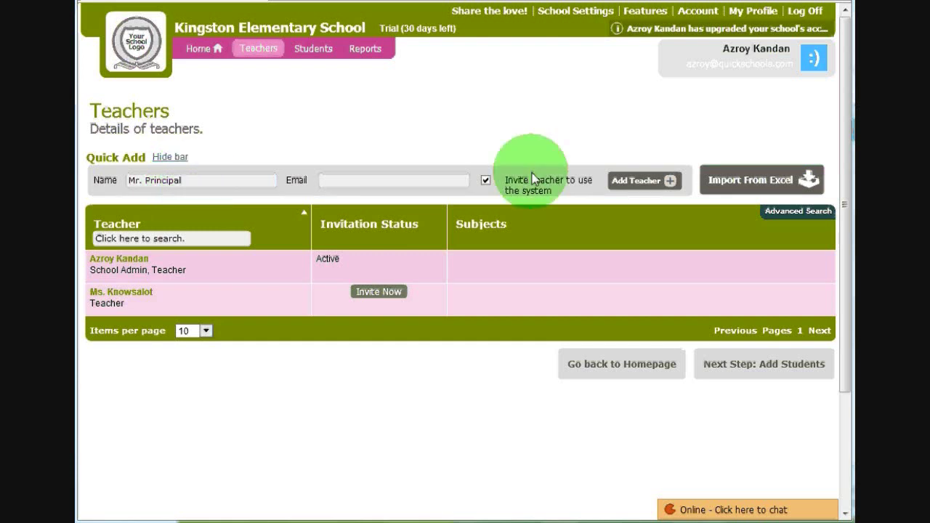
left_click(377, 181)
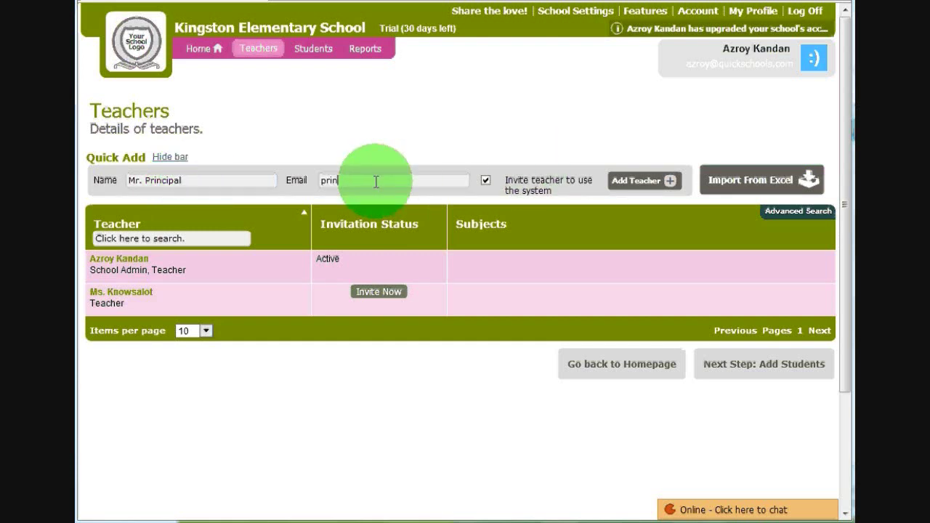
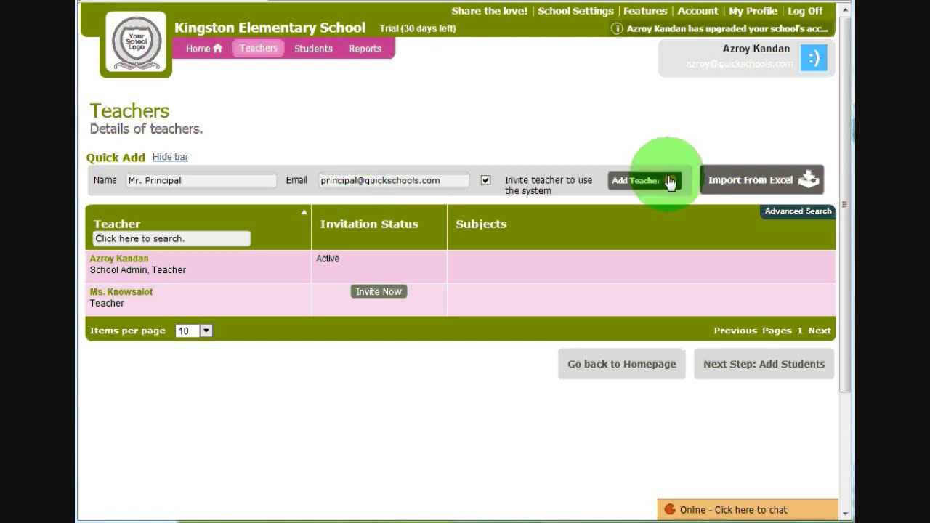
left_click(669, 183)
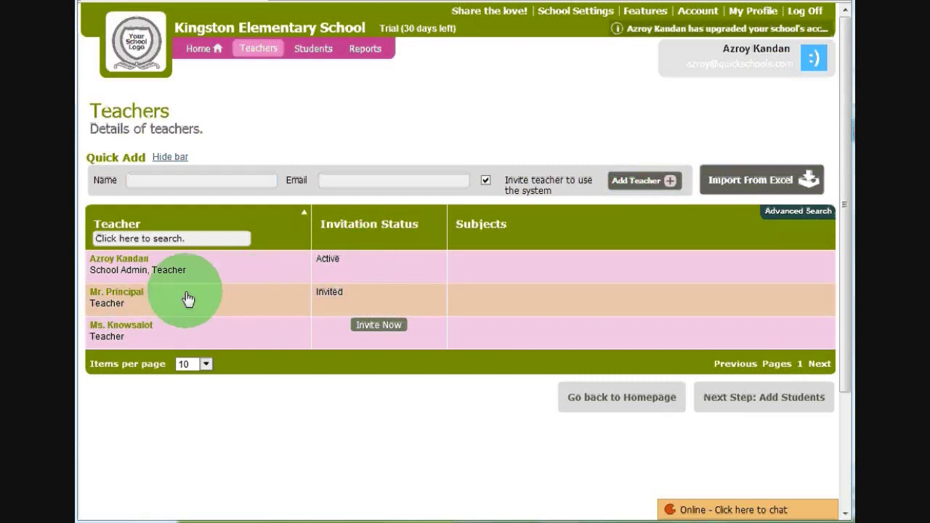
- Open the invitation form for the uninvited teacher, then cancel it
left_click(378, 328)
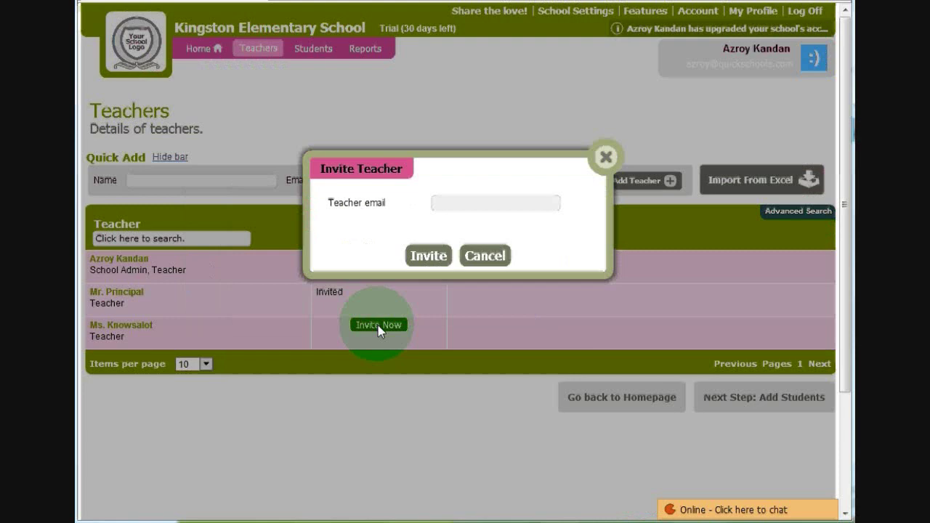
left_click(443, 208)
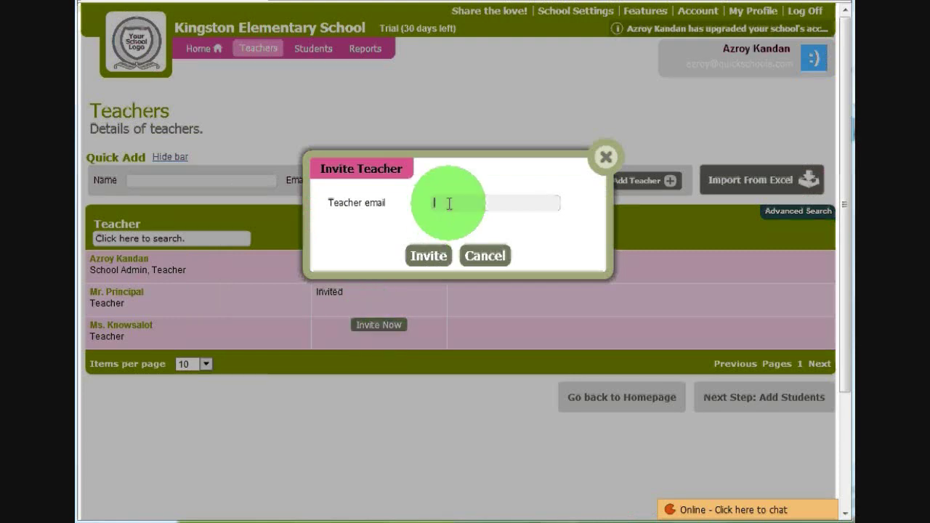
left_click(486, 254)
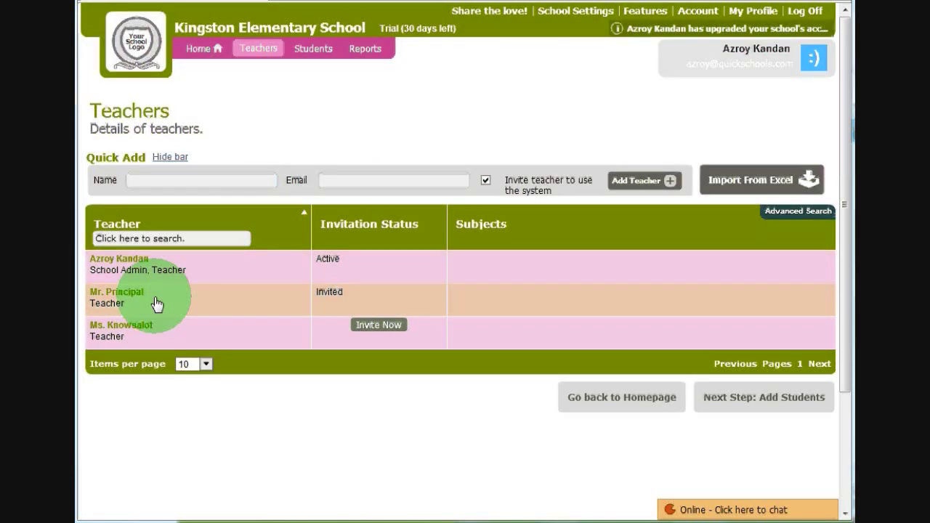
- Open the principal's record and browse its Residential Address, Administration, Teacher History and Details tabs
left_click(213, 299)
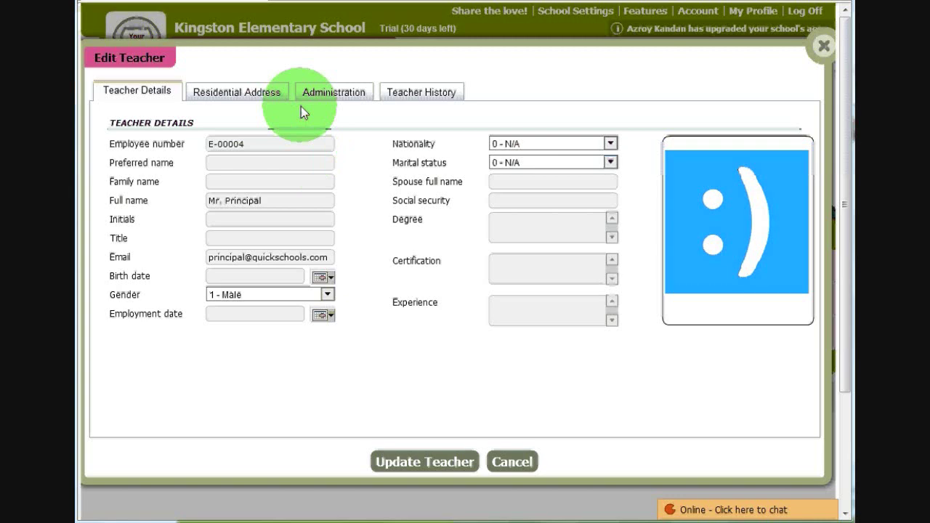
left_click(247, 102)
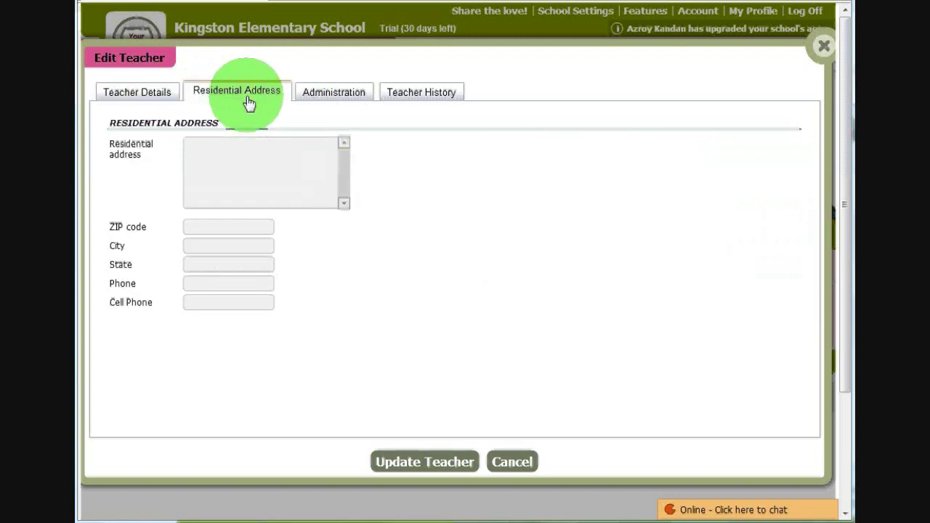
left_click(337, 102)
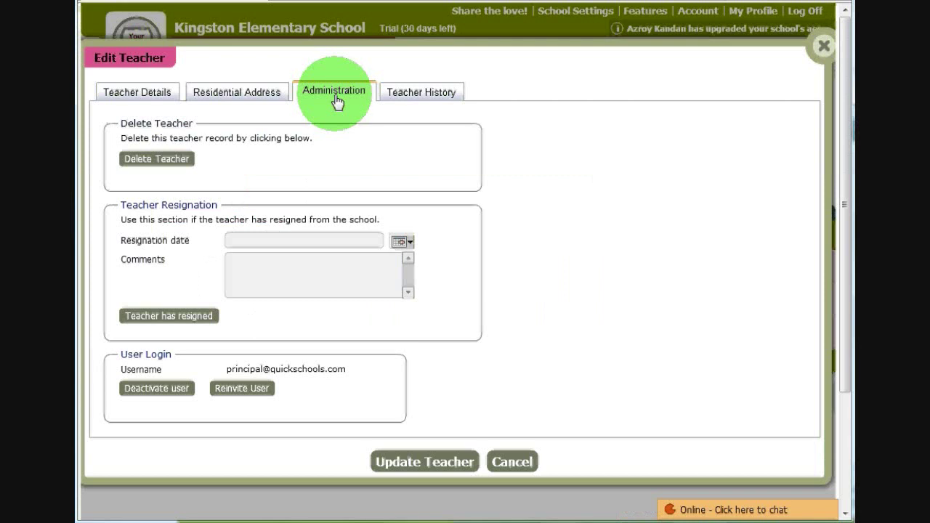
left_click(168, 167)
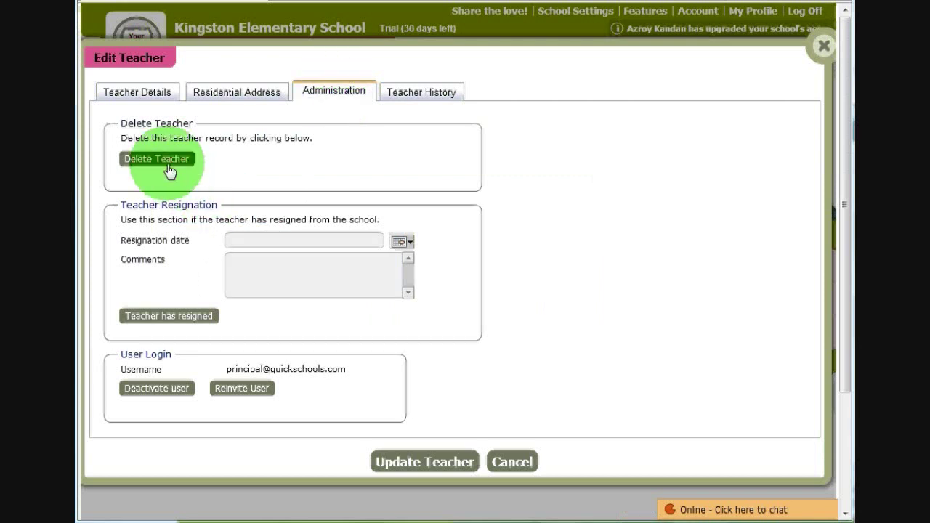
left_click(243, 398)
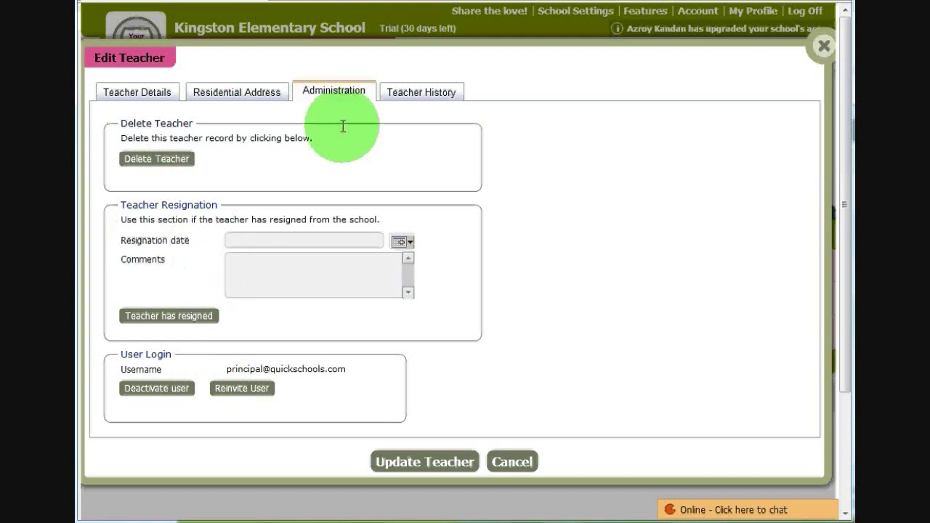
left_click(417, 90)
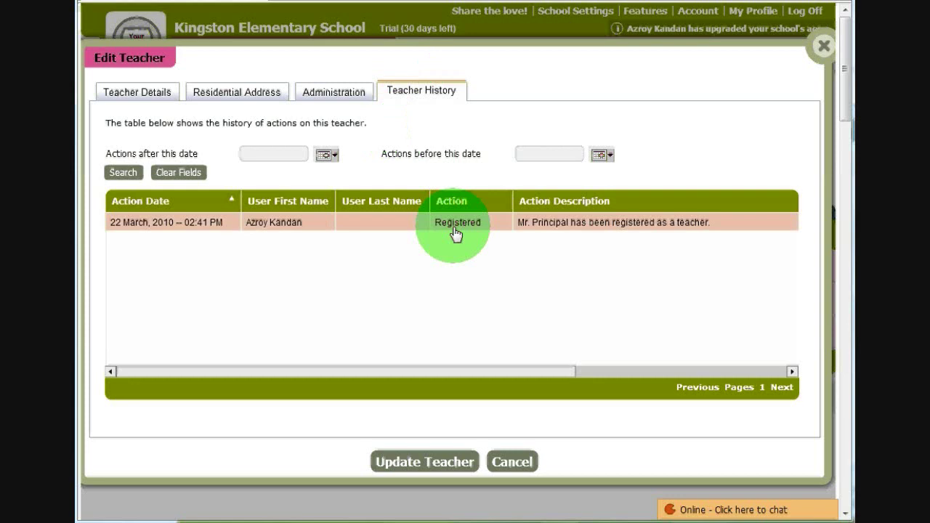
left_click(124, 95)
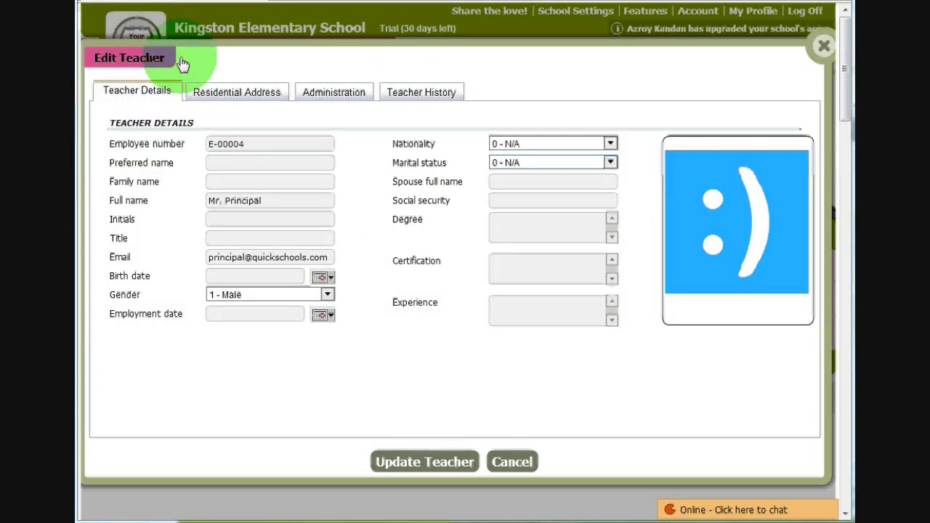
left_click_drag(182, 63, 159, 45)
- Cancel the Edit Teacher dialog unchanged and switch to the Students page
left_click(520, 450)
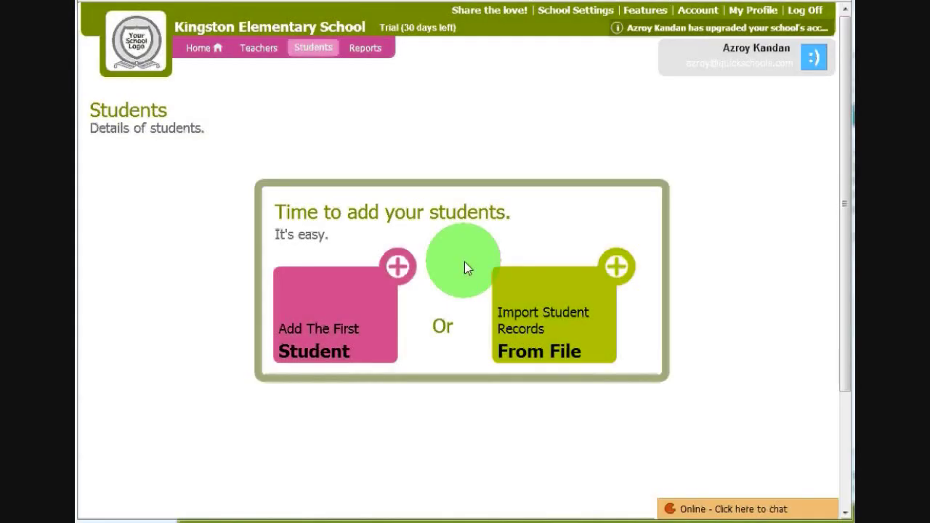
left_click(346, 324)
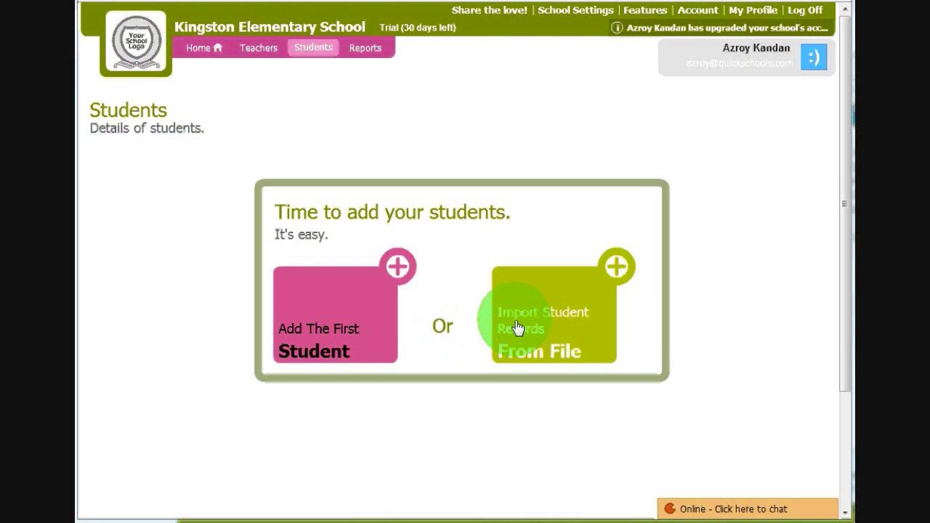
- Add the first student with full and preferred names, 1st Grade, and a homeroom teacher
left_click(330, 330)
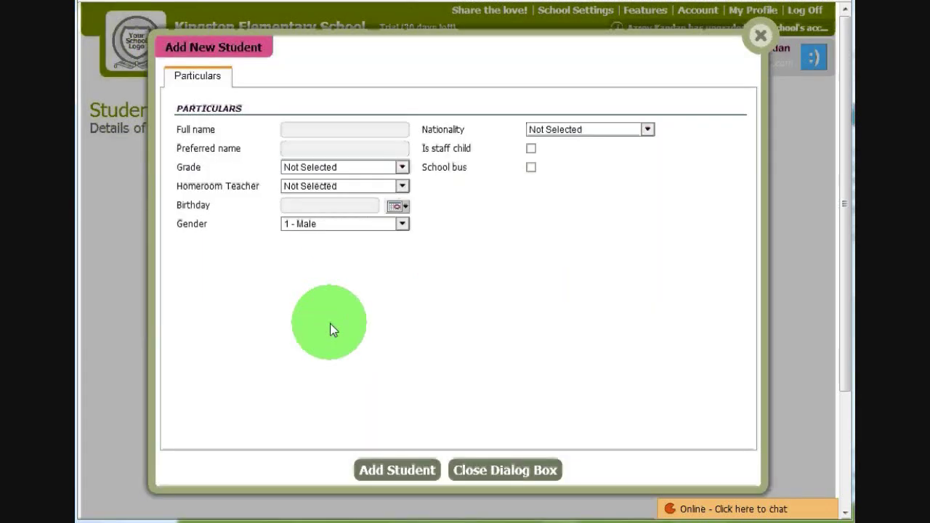
left_click(306, 129)
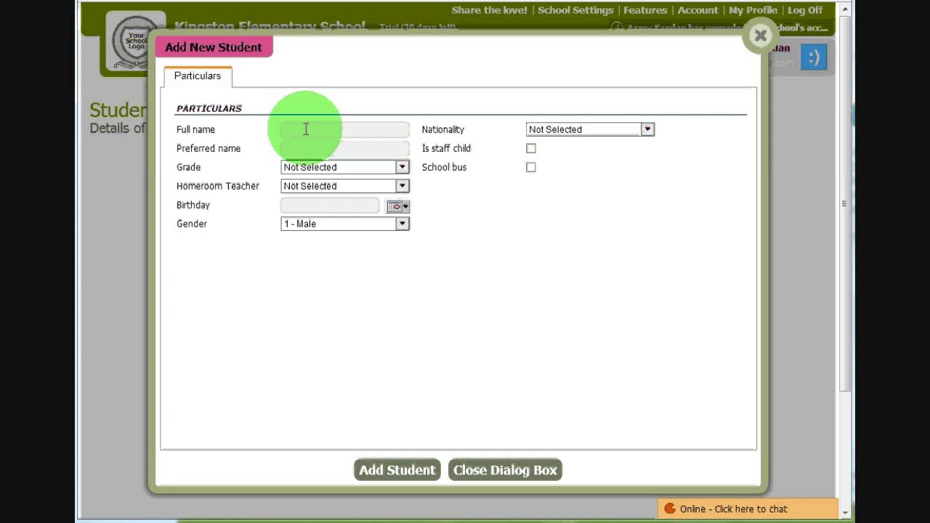
left_click(311, 145)
type("R")
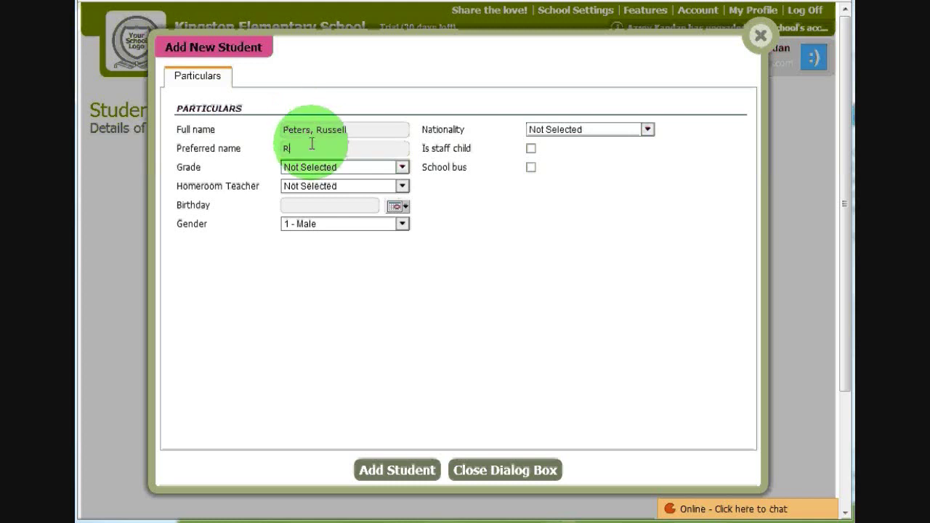
type("uss")
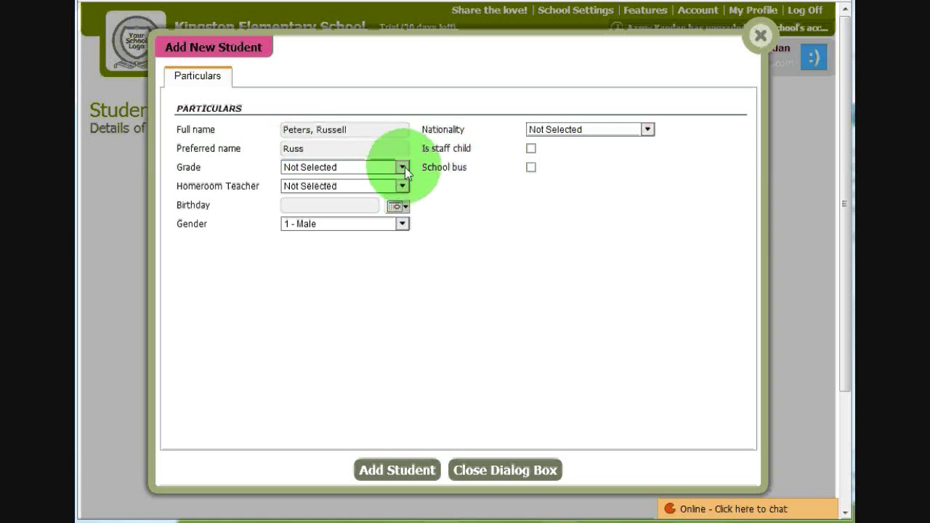
left_click(402, 167)
left_click(326, 206)
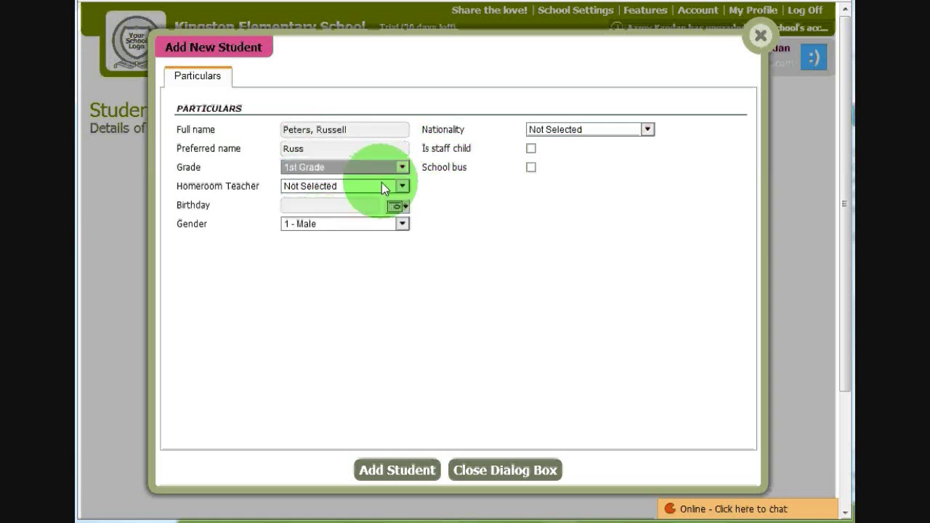
left_click(400, 186)
left_click(348, 236)
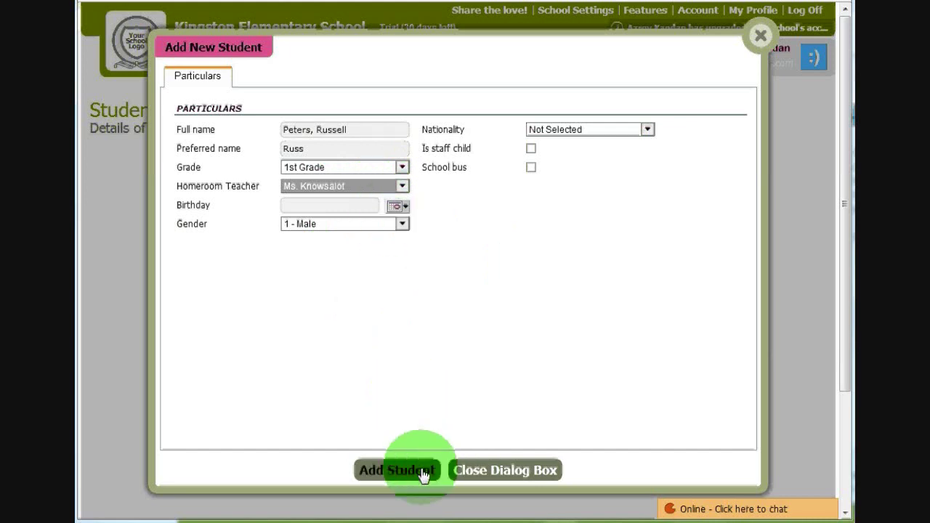
left_click(396, 470)
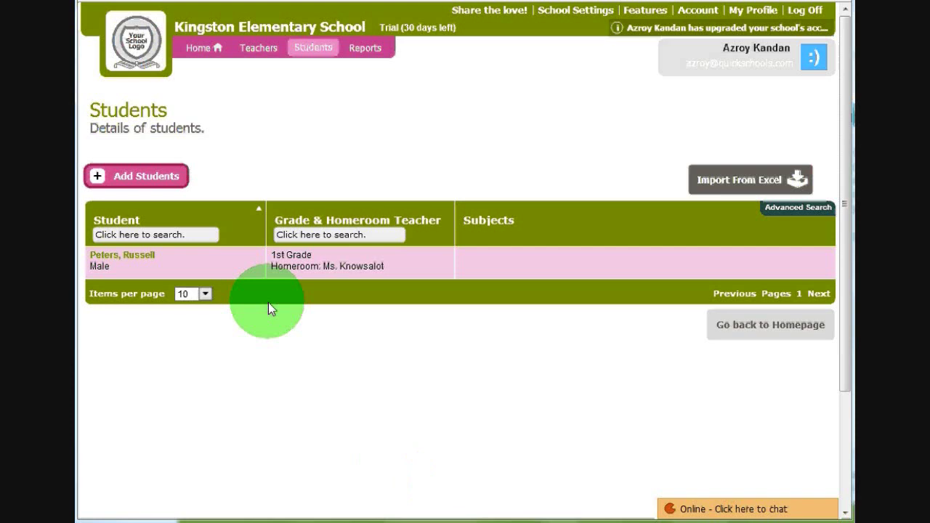
- Open the new student's record and view its Address, Parents, Medical and Certificates tabs
left_click(349, 263)
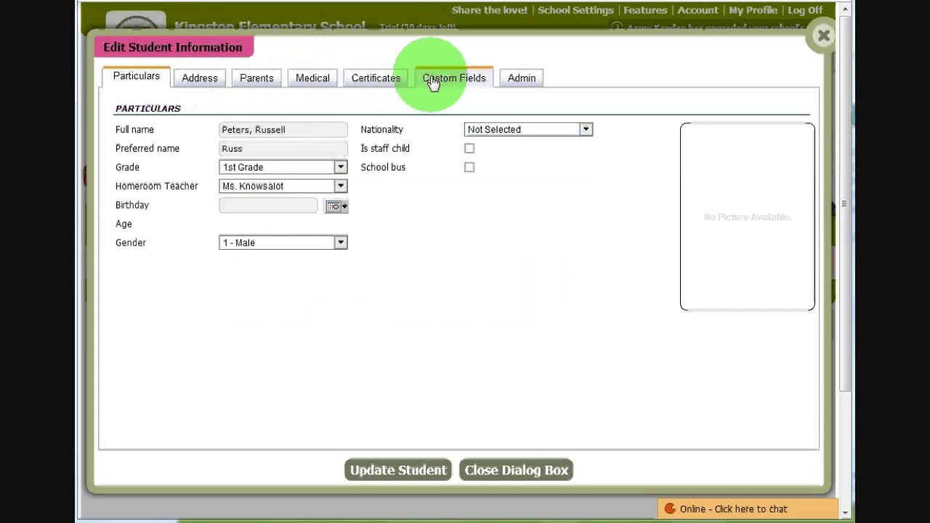
left_click(210, 82)
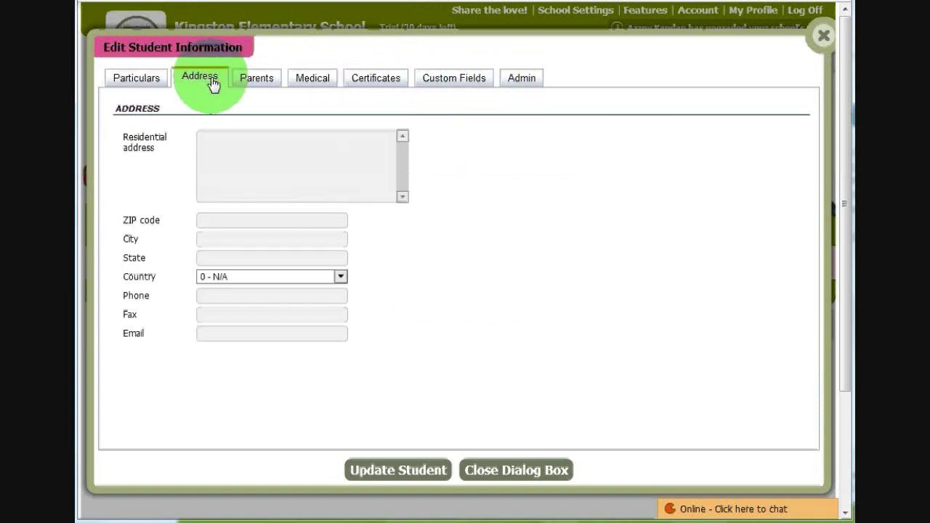
left_click(258, 81)
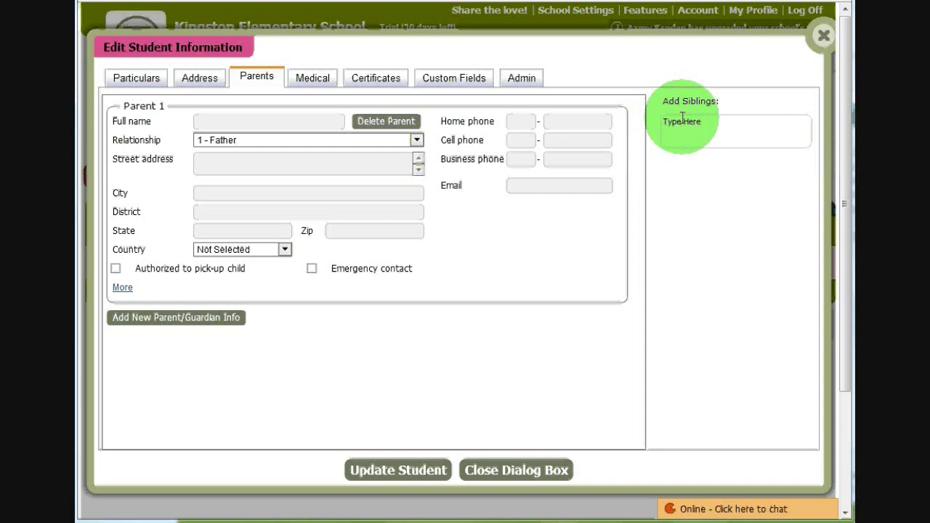
left_click(308, 80)
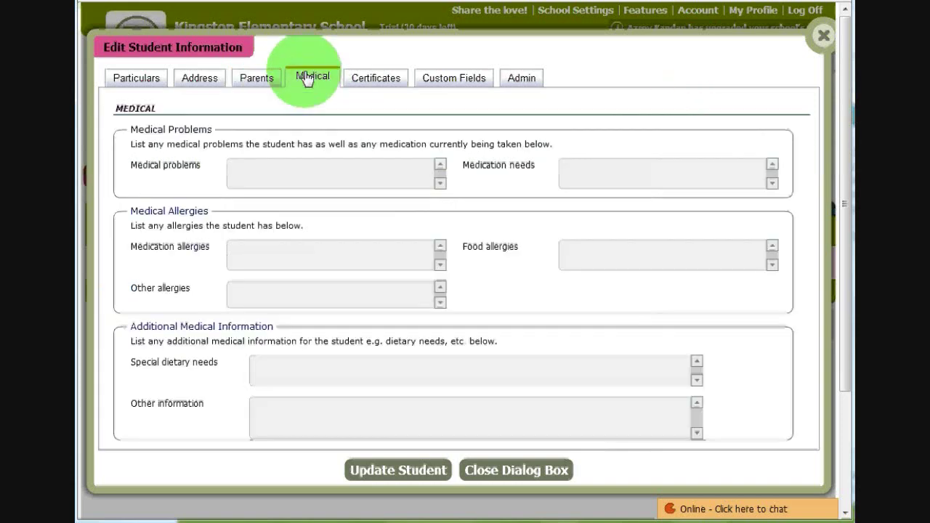
left_click(376, 79)
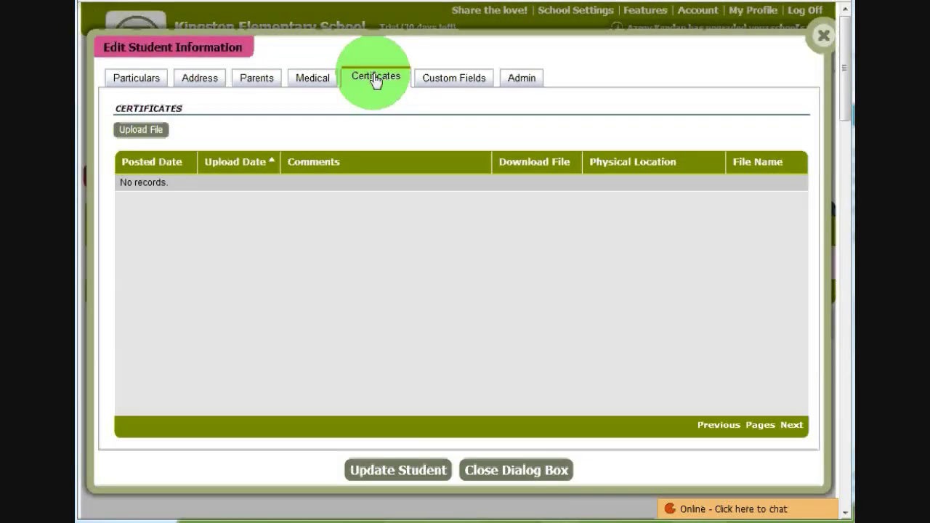
- Add a custom field named Favorite Color to the student's record with the value Green
left_click(452, 80)
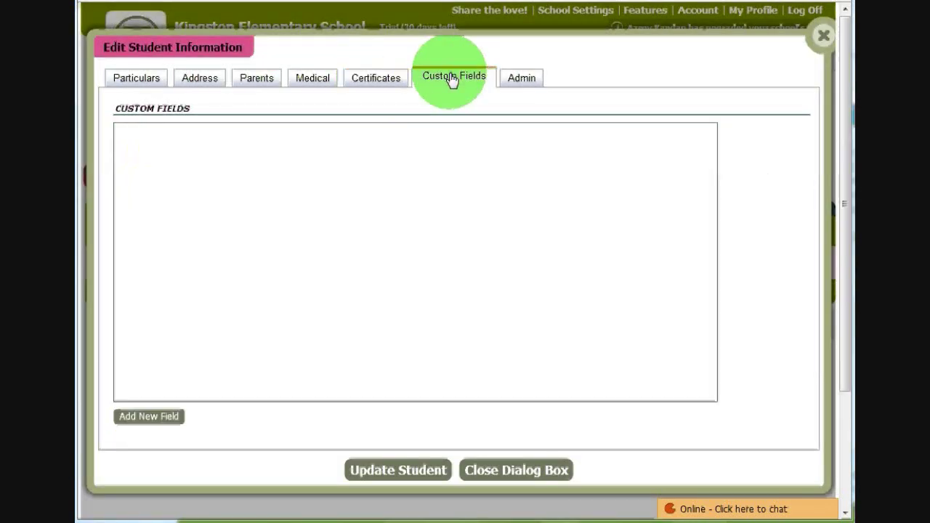
left_click(148, 415)
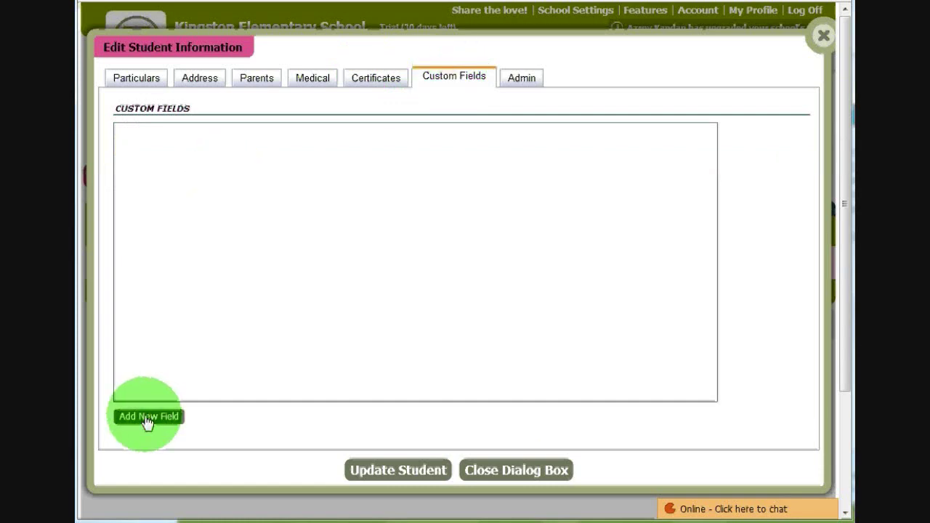
mouse_move(120, 136)
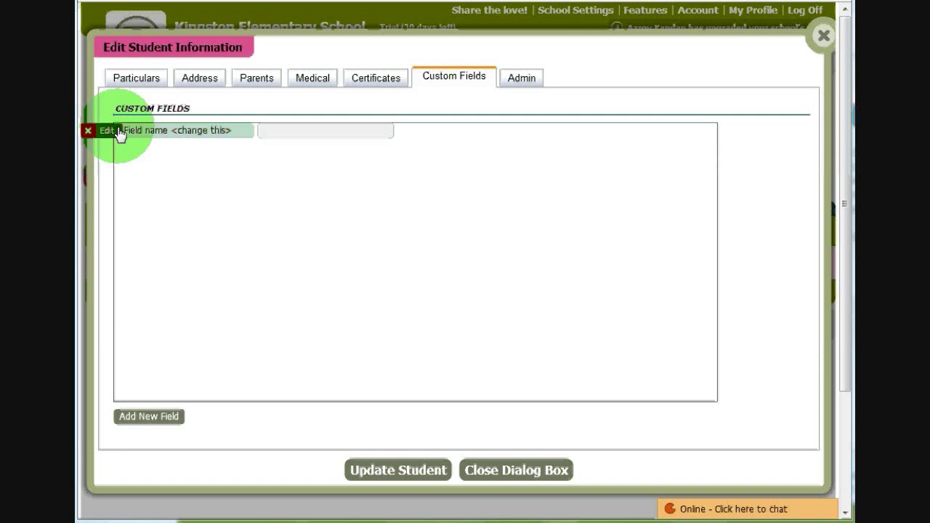
left_click(120, 134)
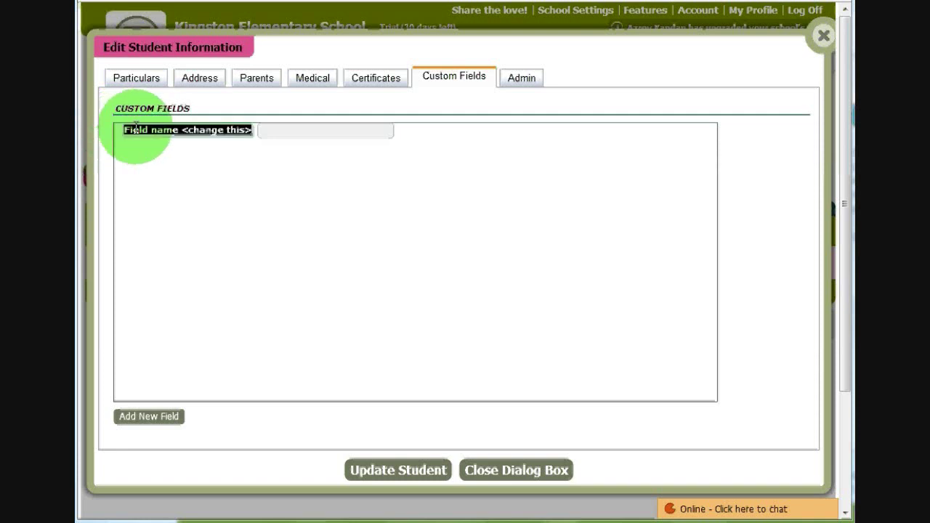
type("Fac")
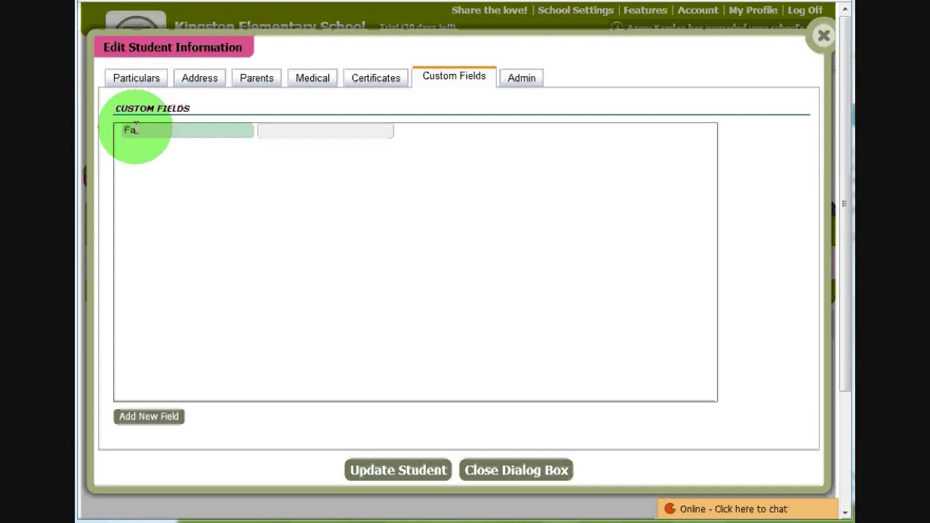
type("o")
key("BackSpace")
key("BackSpace")
type("vorite Colo")
key("Return")
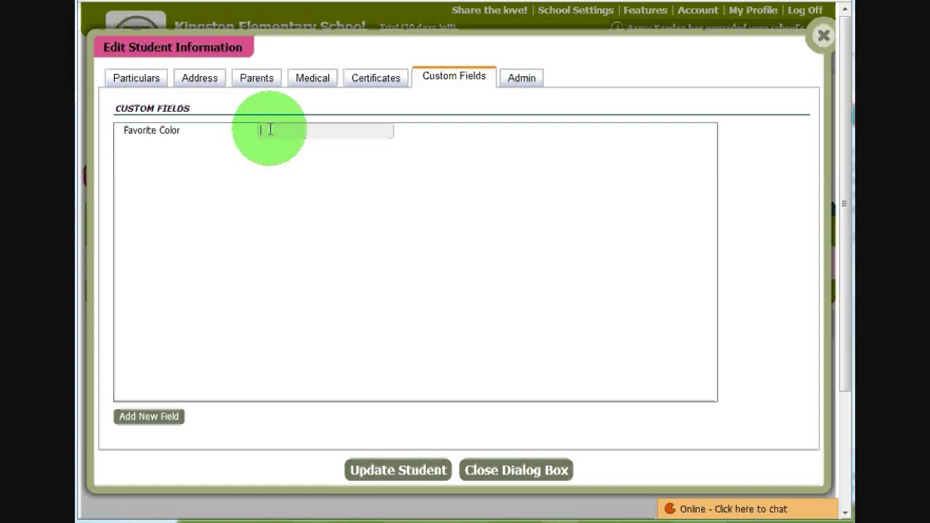
type("Green")
- Save the student record, reopen it, and verify Favorite Color still reads Green
left_click(398, 470)
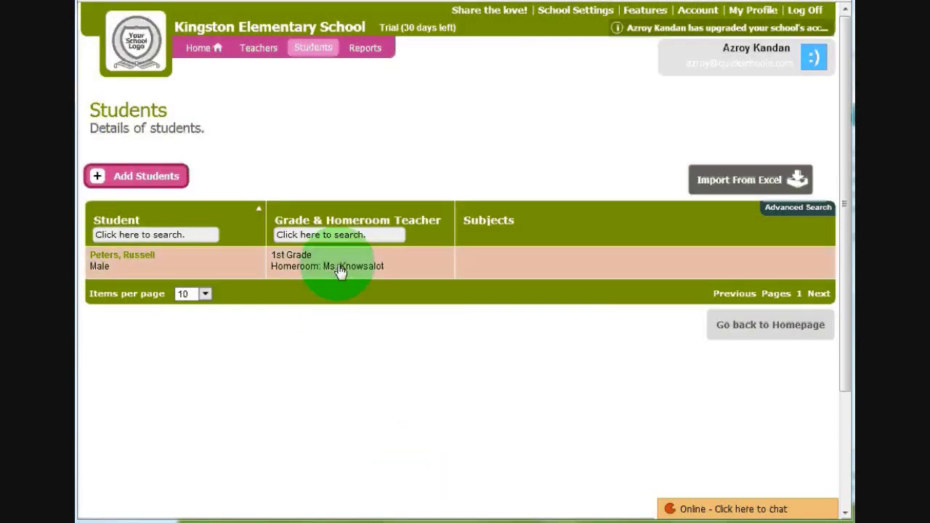
left_click(338, 270)
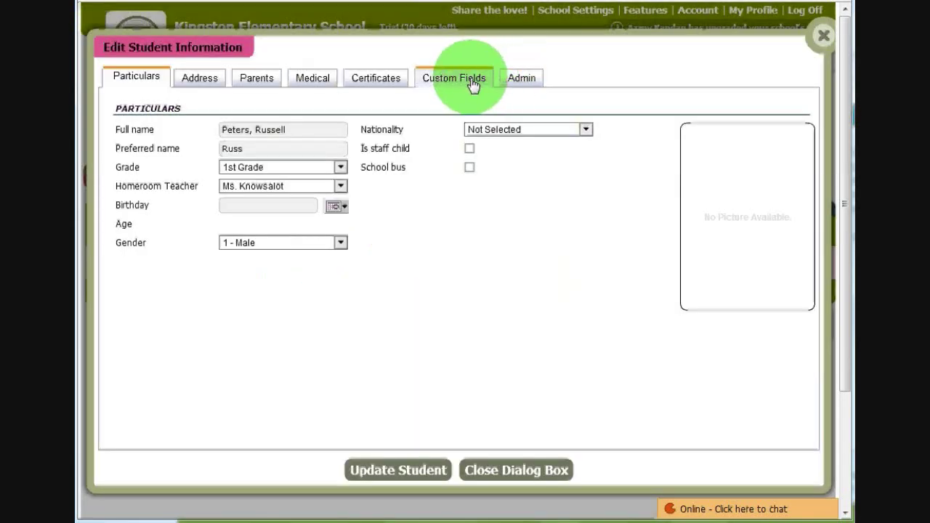
left_click(483, 81)
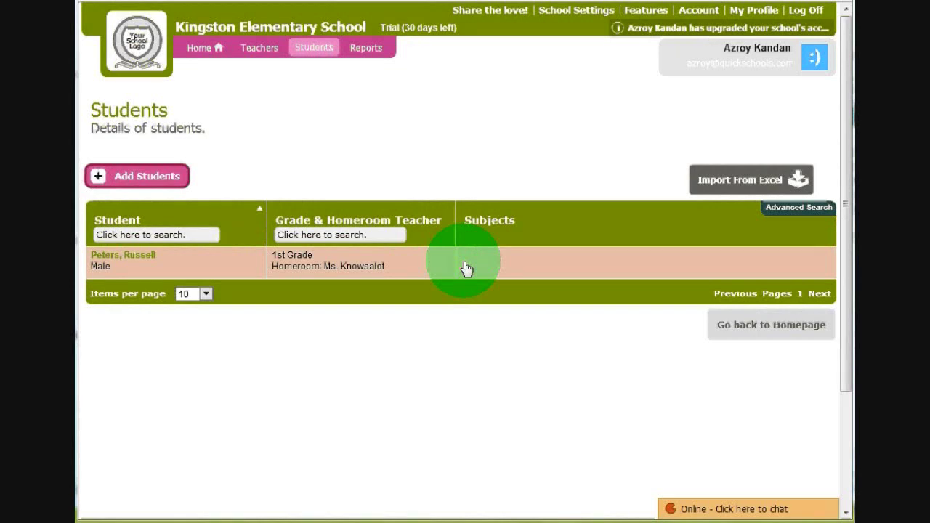
- Upload the student .xls spreadsheet from Downloads through Import From Excel
left_click(735, 181)
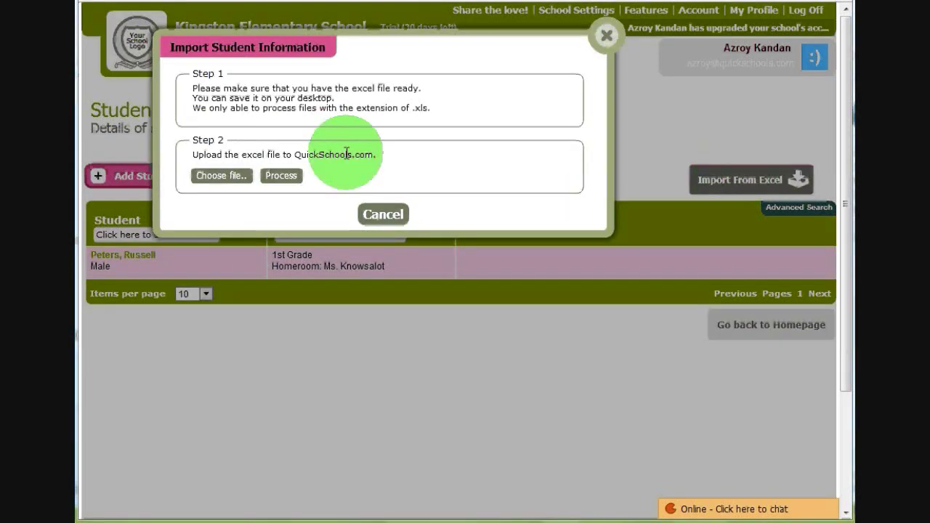
left_click(233, 176)
left_click(358, 216)
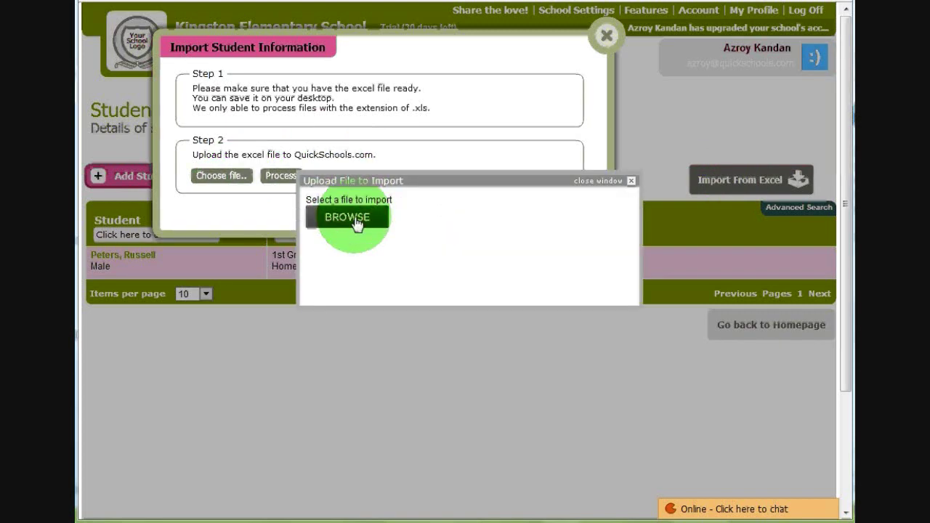
double_click(405, 218)
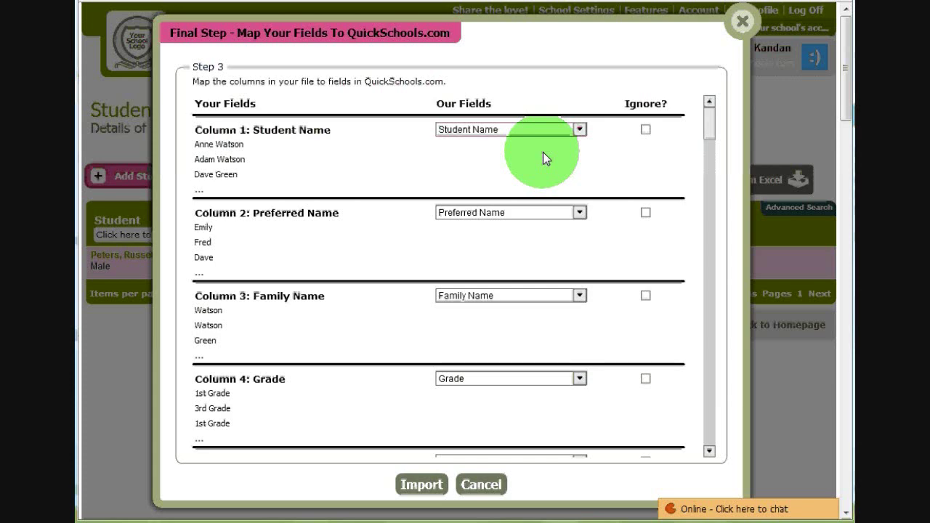
- Confirm Column 1 maps to Student Name and Column 2 to Preferred Name
left_click(581, 129)
left_click(581, 129)
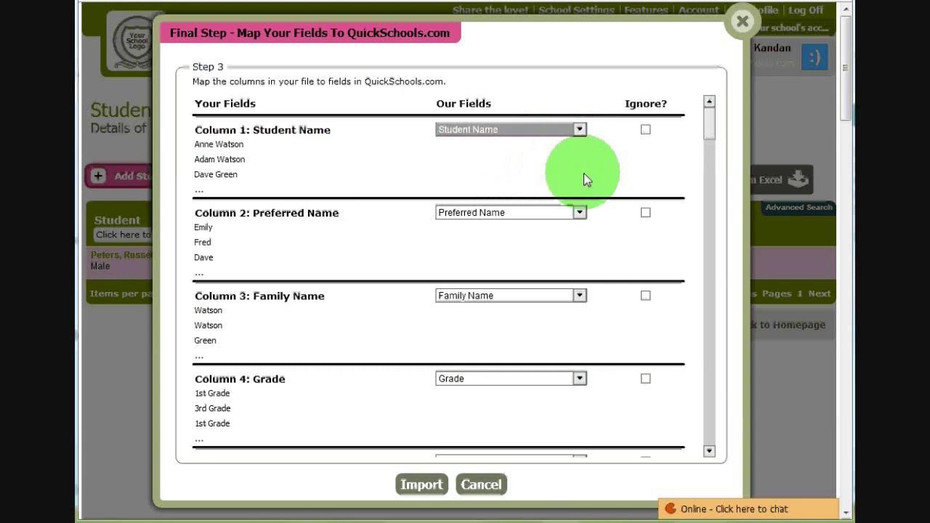
left_click(581, 211)
left_click(581, 208)
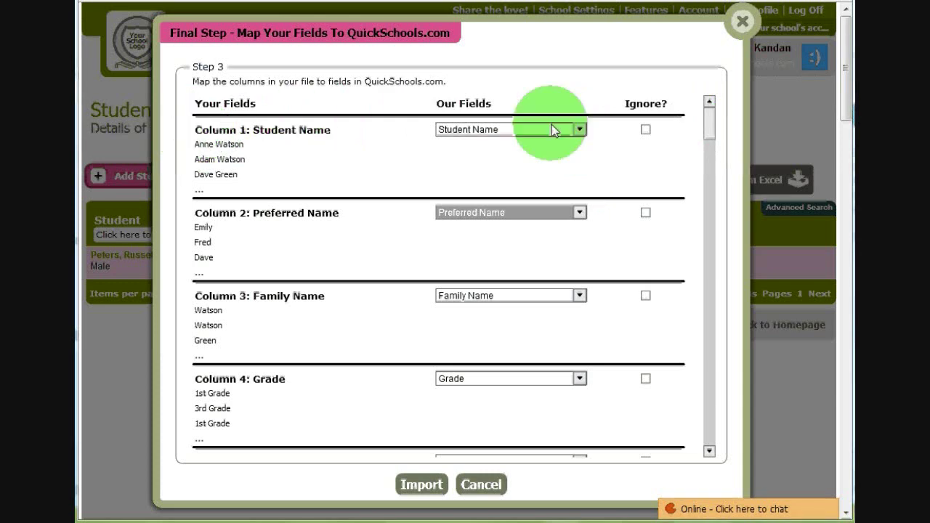
left_click(579, 130)
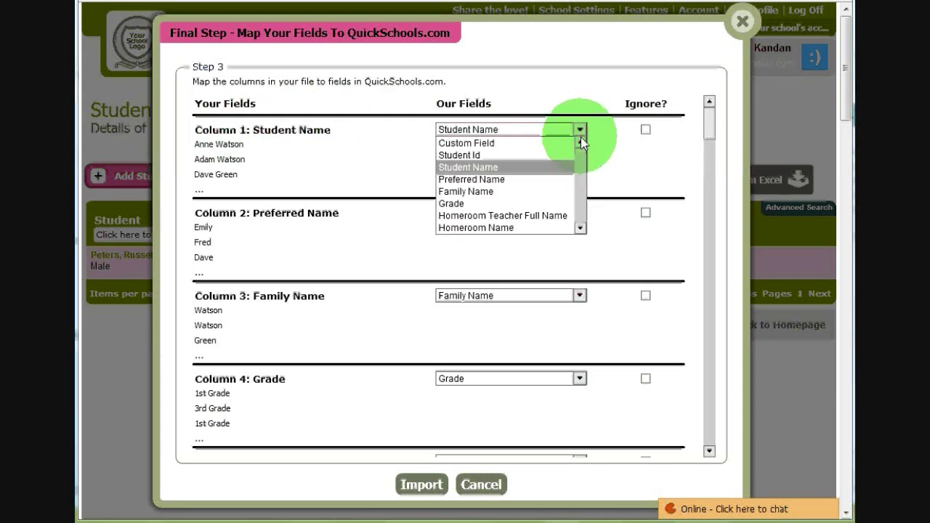
left_click(525, 168)
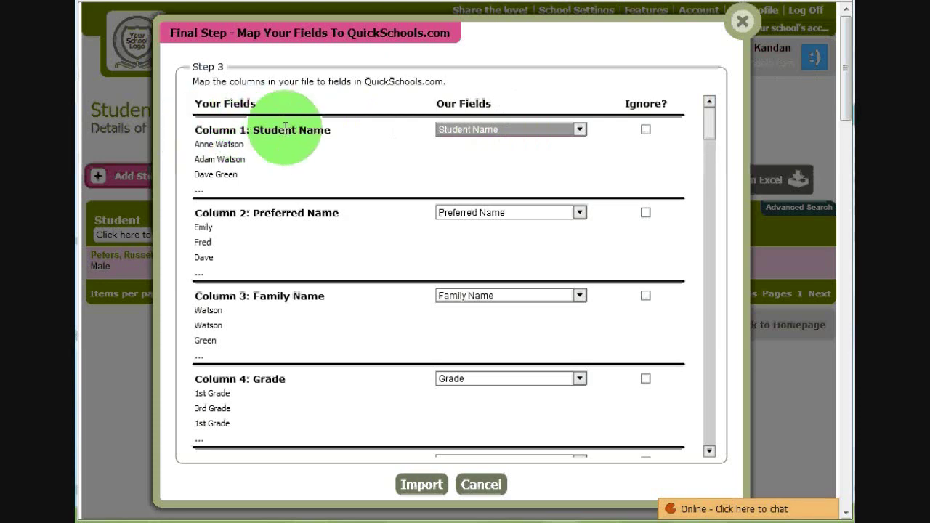
left_click_drag(313, 130, 240, 129)
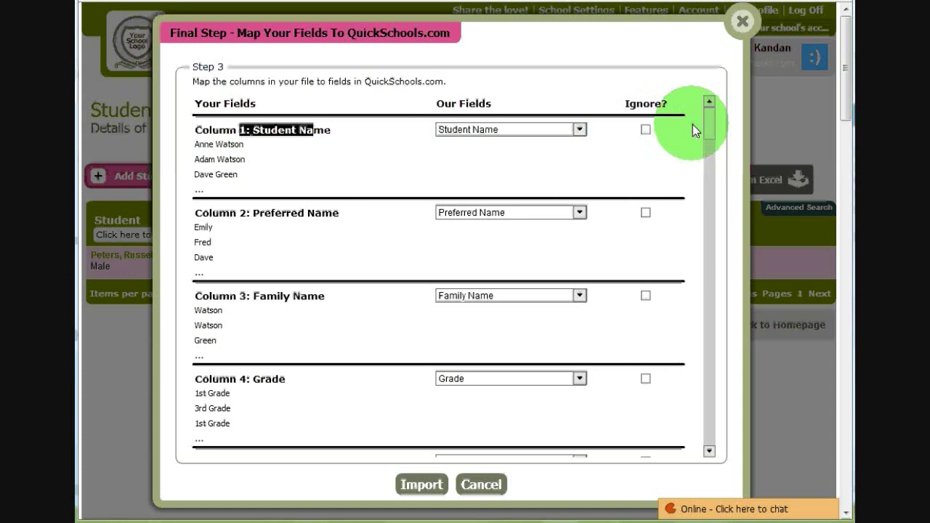
- Map Column 45 to a custom field named Favorite Sport
left_click(709, 132)
left_click_drag(709, 132, 688, 445)
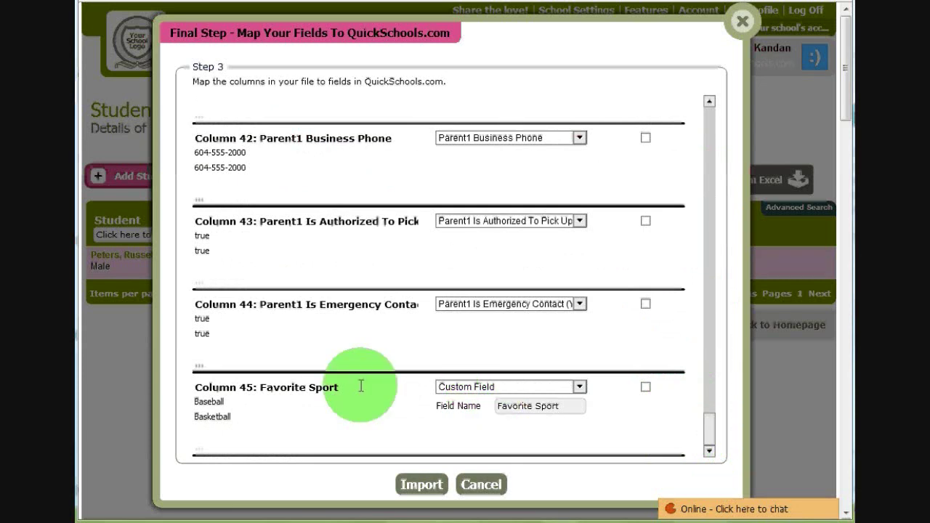
left_click_drag(260, 390, 496, 405)
left_click(550, 405)
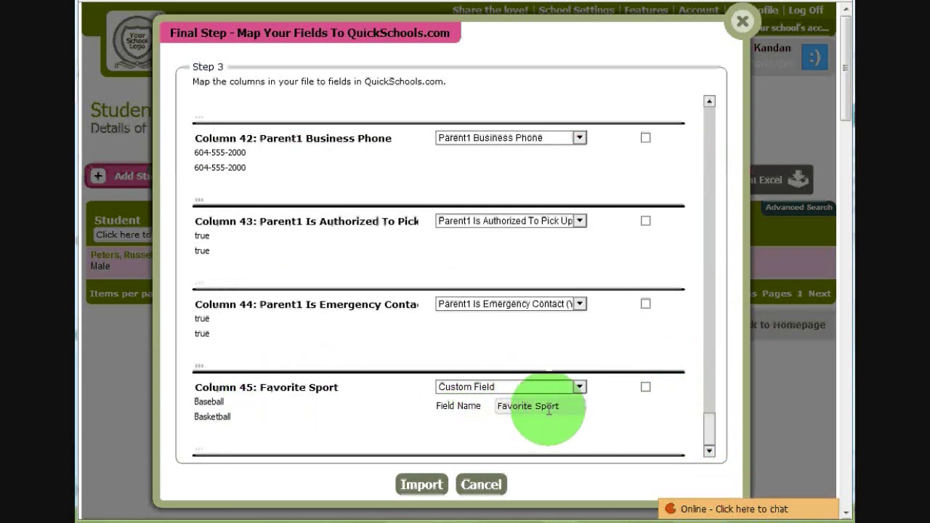
left_click(709, 422)
left_click_drag(709, 422, 720, 103)
- Import the 17 students with the chosen field mapping and open one imported 1st Grade student's record
left_click(426, 489)
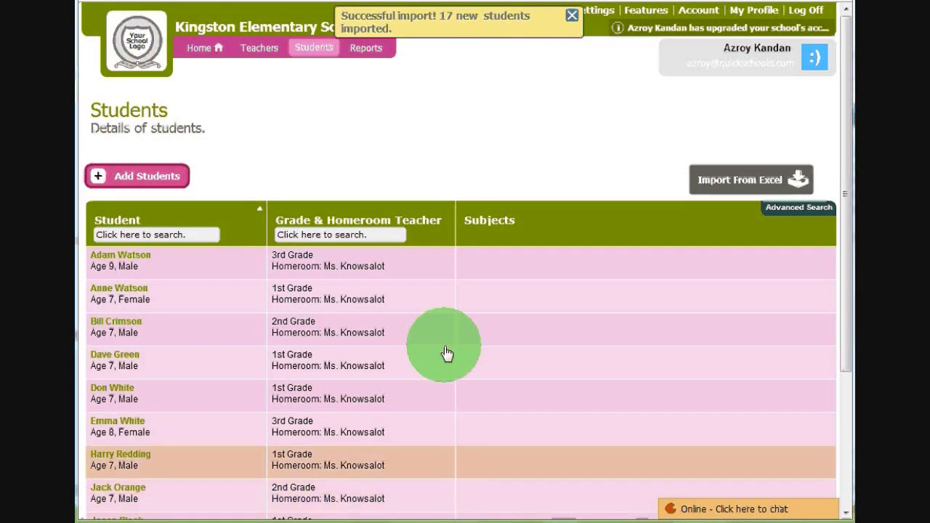
left_click_drag(848, 82, 843, 176)
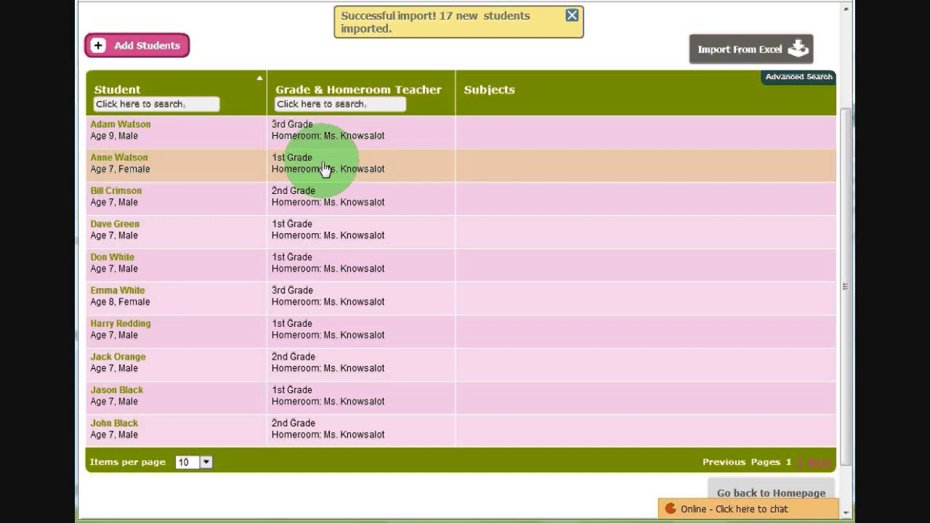
left_click(324, 168)
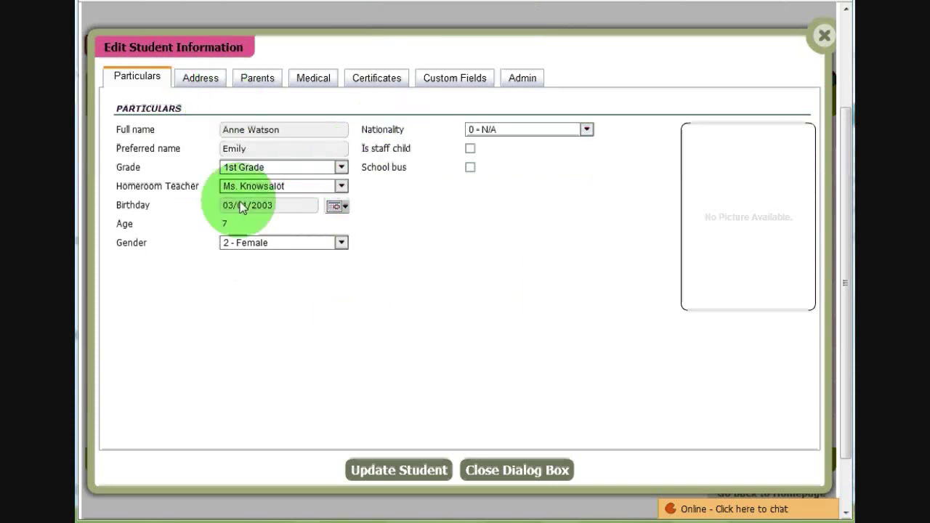
- Review the student's address details and parent details, including the first parent's e-mail field
left_click(202, 86)
left_click(266, 84)
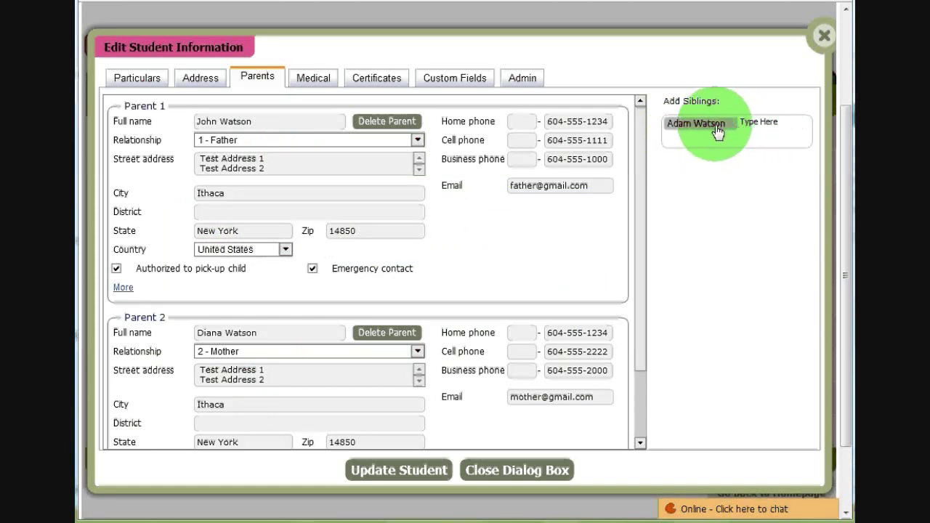
left_click_drag(590, 186, 496, 188)
left_click_drag(644, 276, 649, 328)
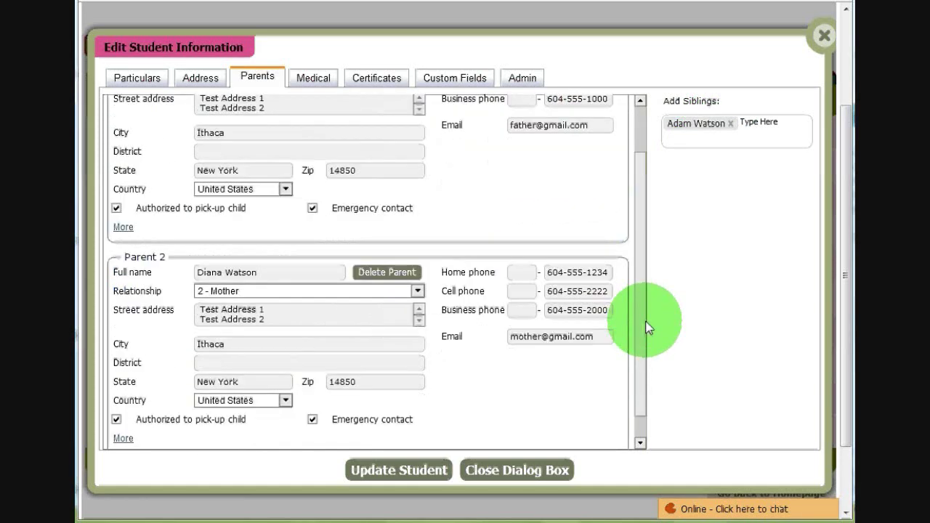
scroll(581, 276, "up", 3)
- Check the Medical, Certificates and Custom Fields tabs, confirming Favorite Sport is Baseball, then close the record
left_click(313, 78)
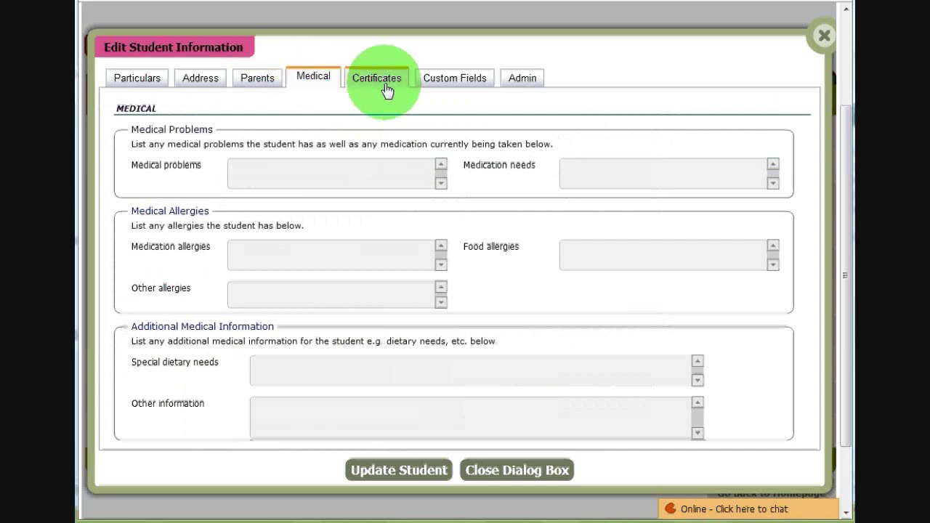
left_click(385, 84)
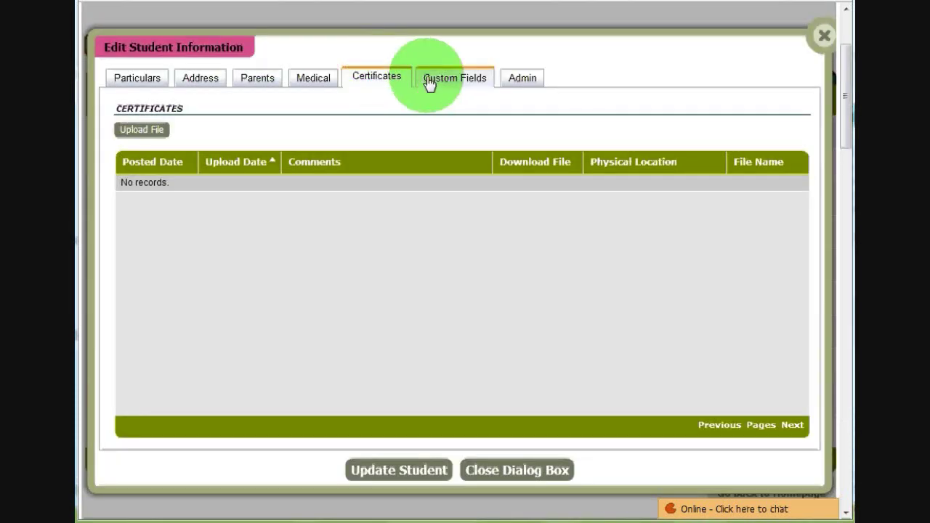
left_click(429, 84)
mouse_move(182, 154)
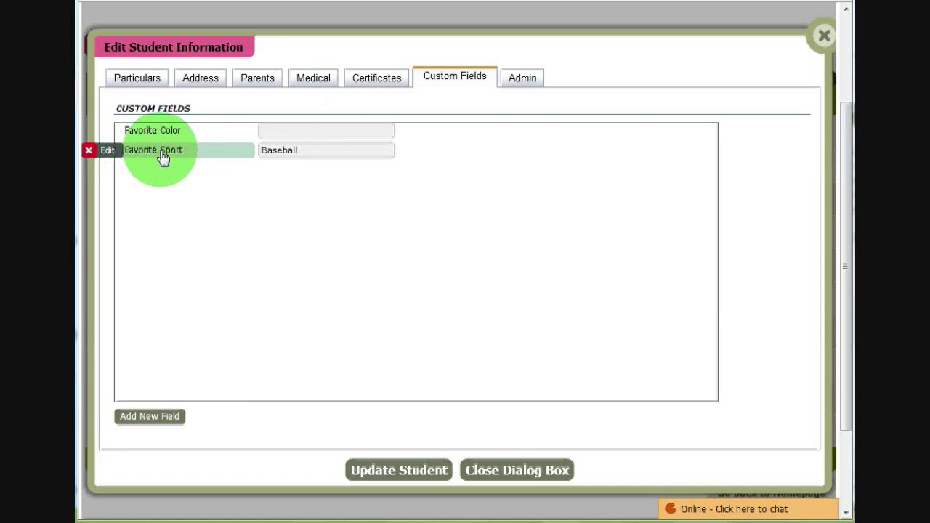
left_click(520, 470)
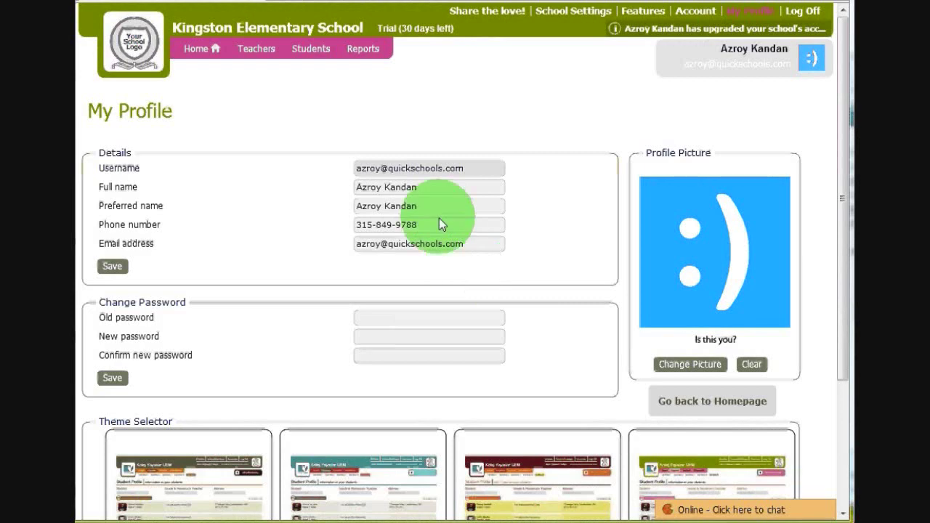
- Review the My Profile page's full name and the old-password field of the password-change form
left_click_drag(417, 186, 340, 179)
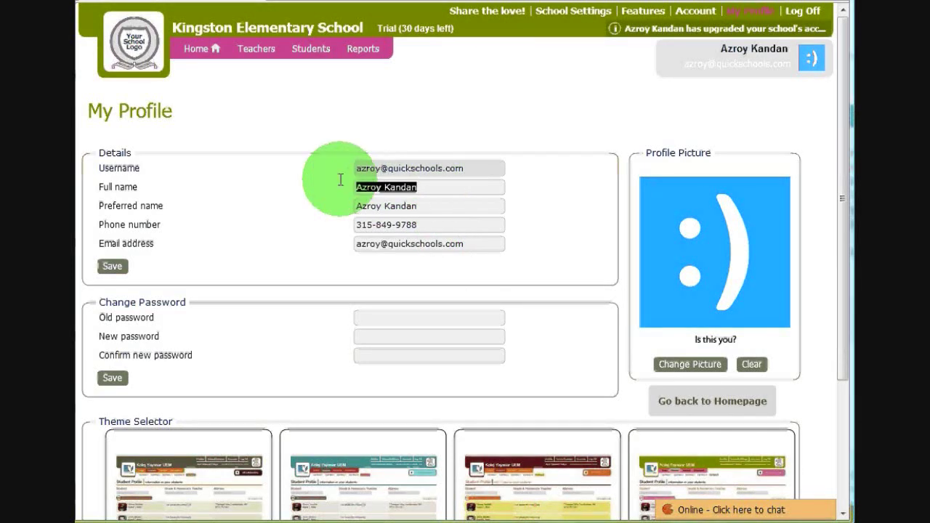
left_click(363, 316)
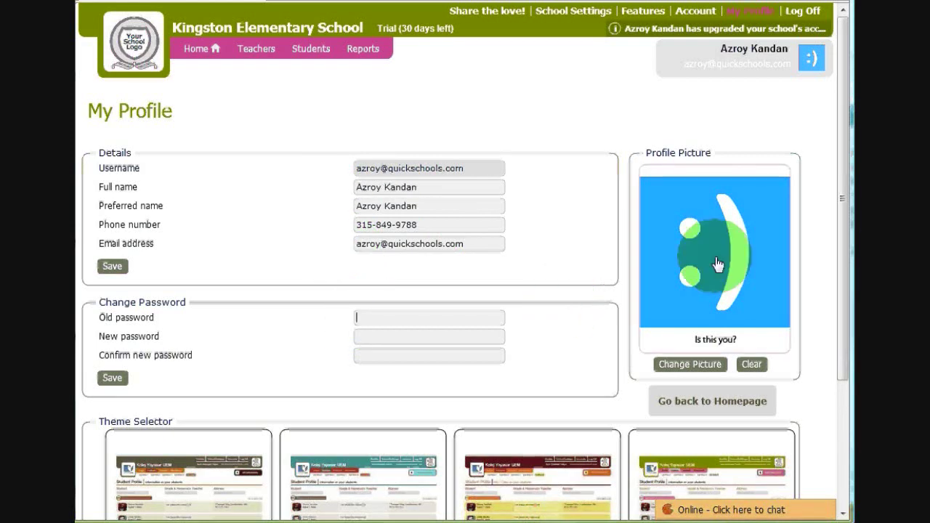
left_click_drag(845, 198, 771, 358)
- Apply the teal Berry theme to the account, replacing the initially chosen Melon
left_click(771, 358)
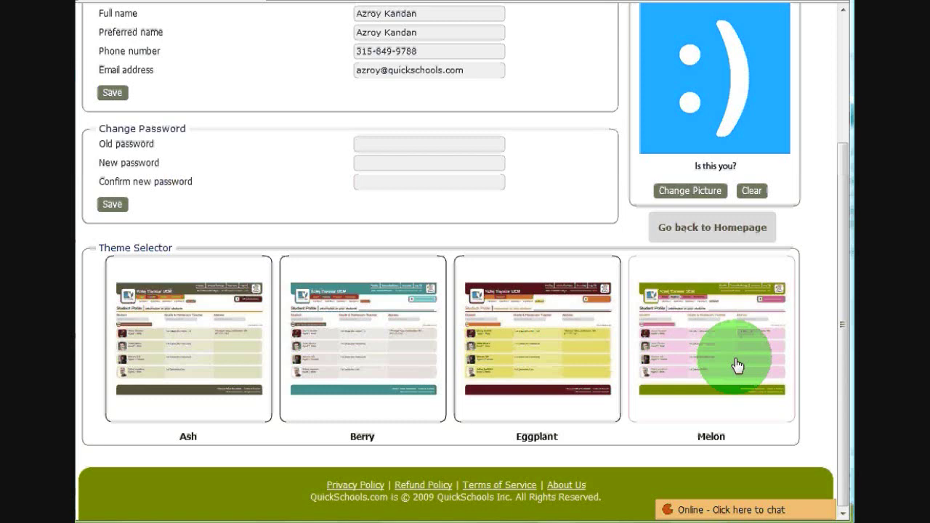
left_click(295, 334)
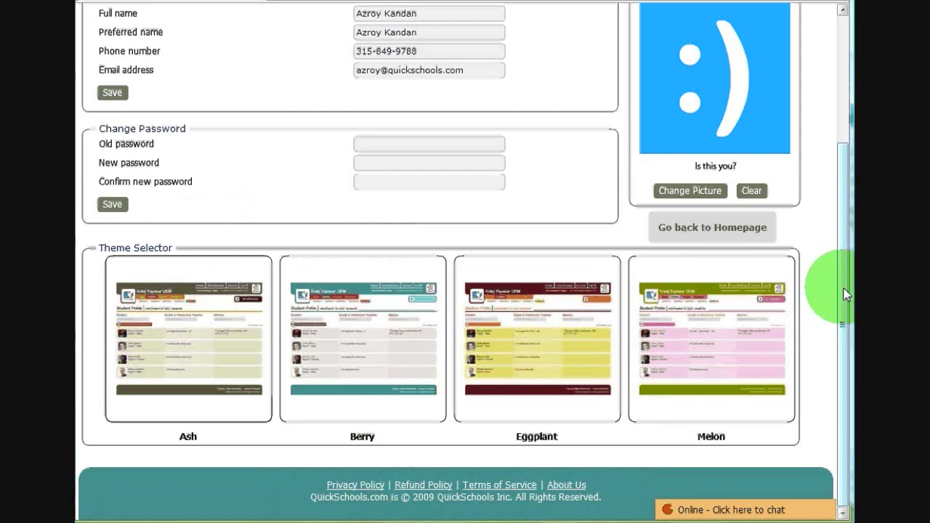
left_click_drag(844, 295, 841, 138)
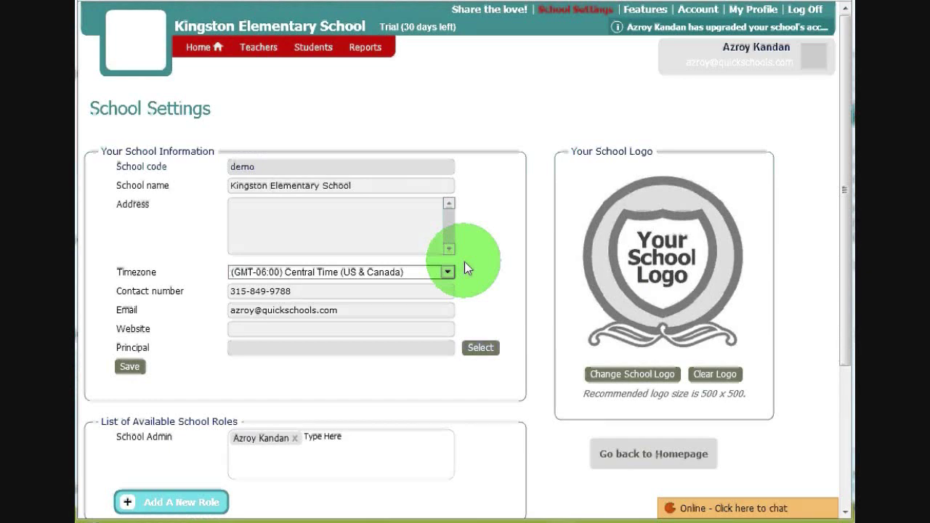
- Go through the school's name, address, timezone, contact number, contact e-mail and website fields
left_click(359, 187)
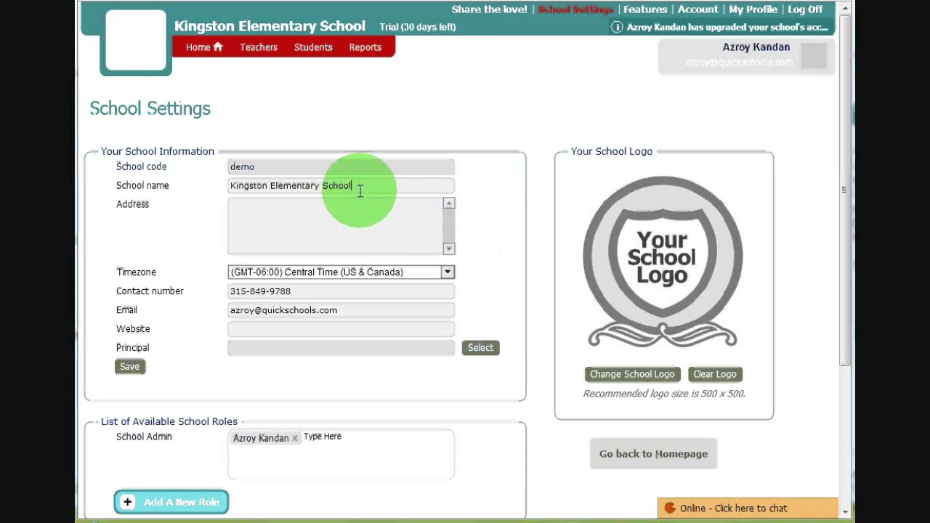
key("Tab")
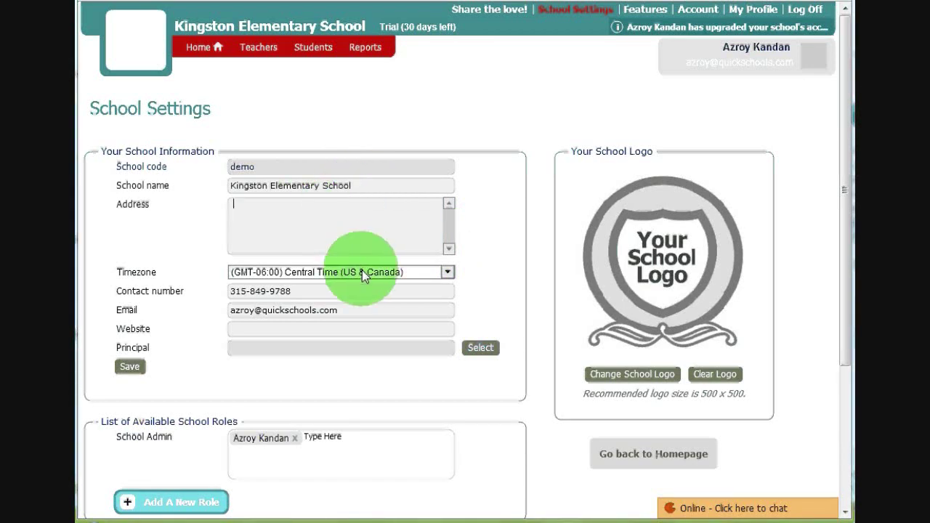
key("Tab")
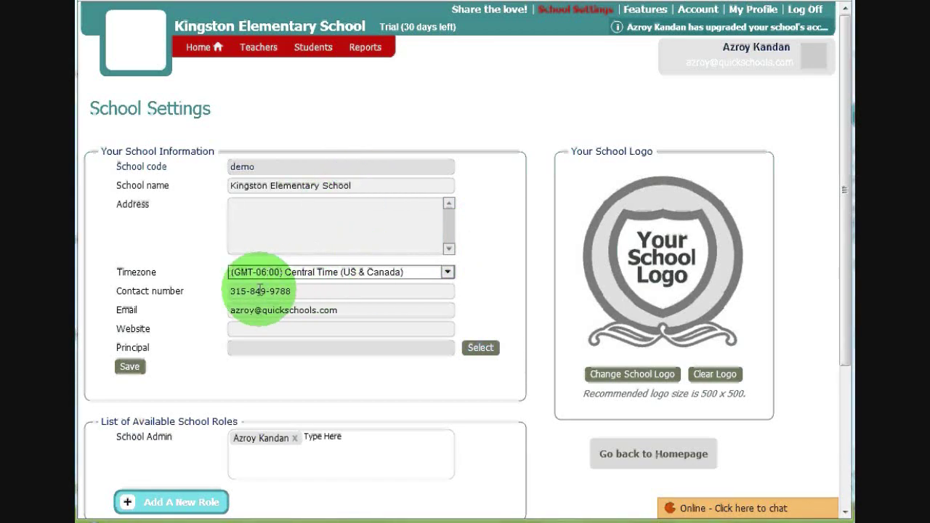
key("Tab")
left_click_drag(342, 311, 317, 310)
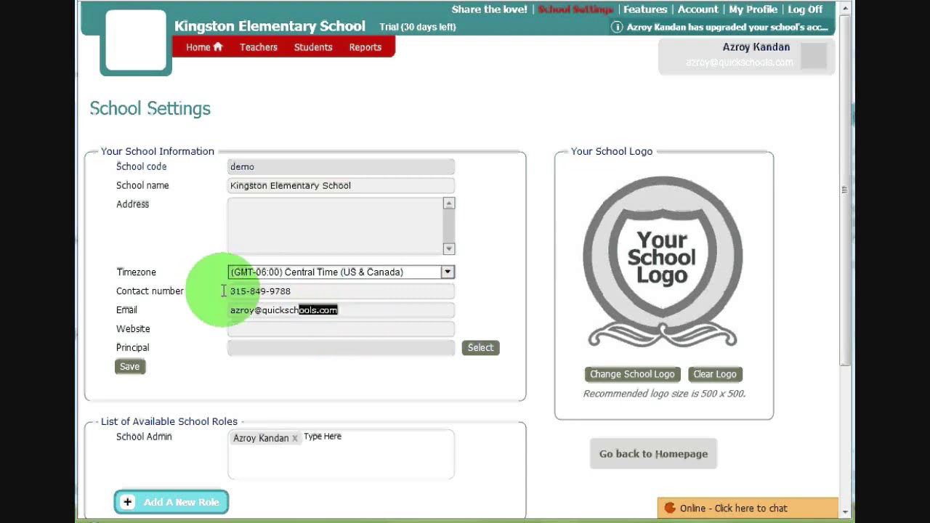
left_click_drag(223, 291, 254, 322)
left_click(252, 325)
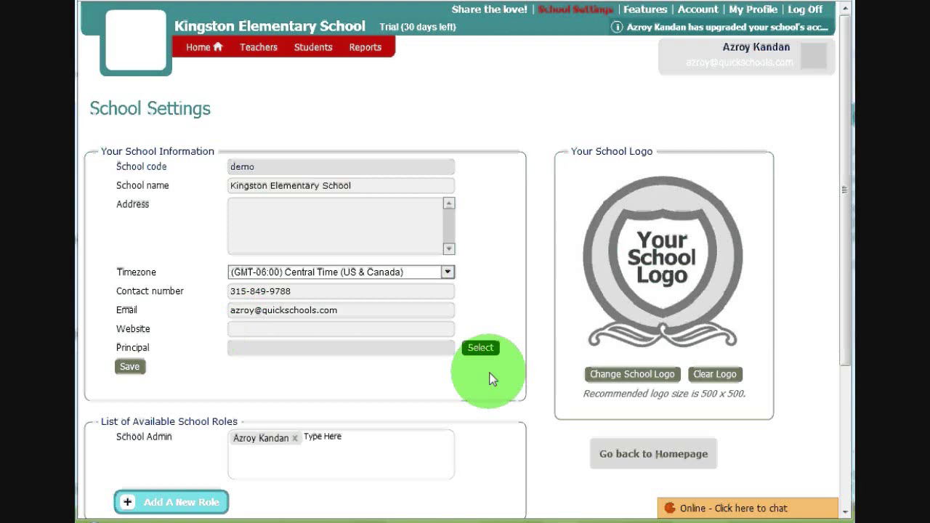
- Select Mr. Principal as the school principal and save the School Settings
left_click(479, 348)
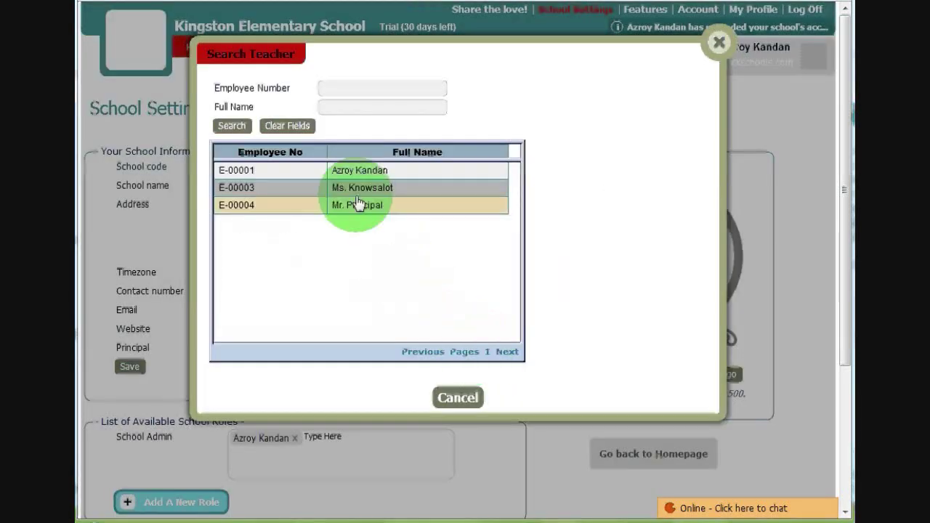
left_click(356, 206)
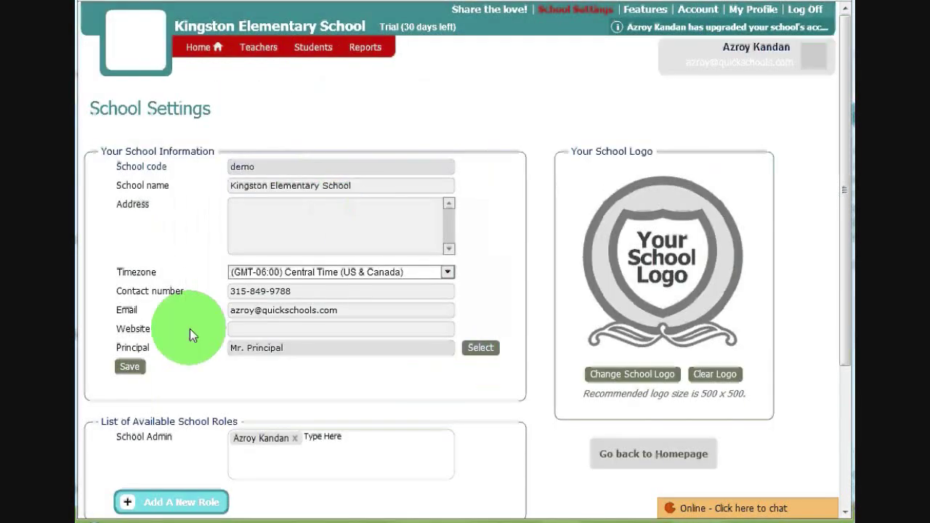
left_click(131, 368)
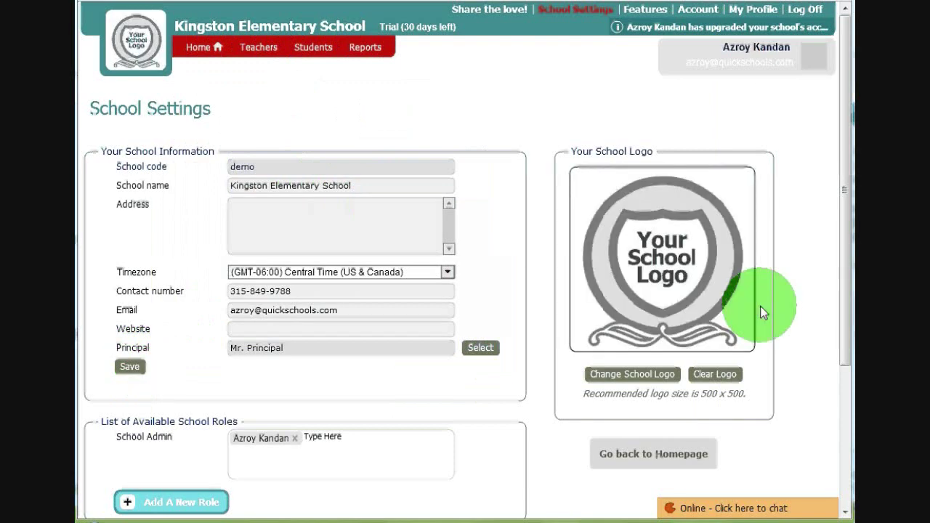
scroll(847, 200, "down", 1)
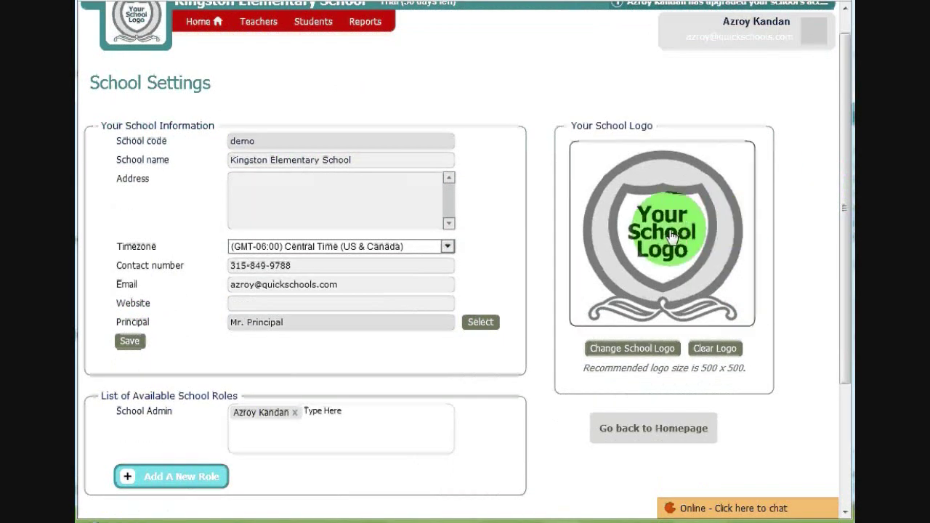
scroll(844, 198, "up", 1)
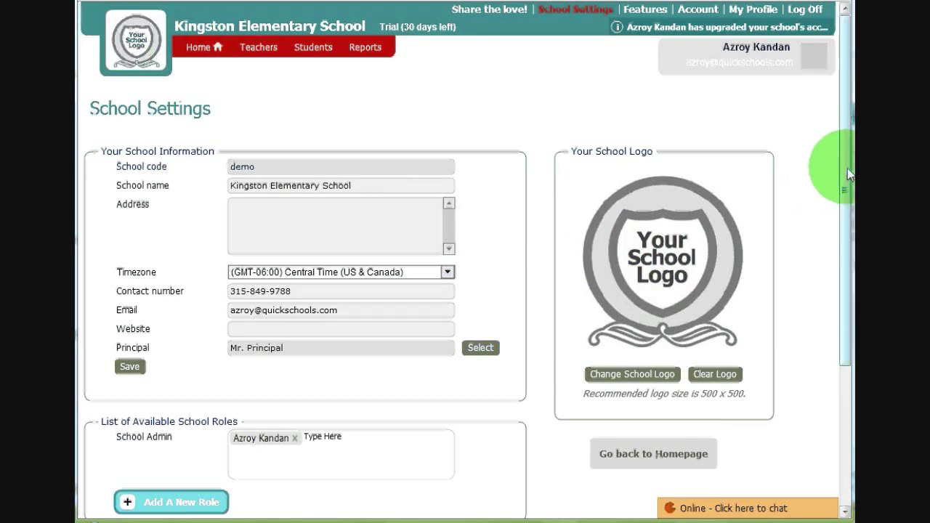
left_click_drag(845, 168, 778, 291)
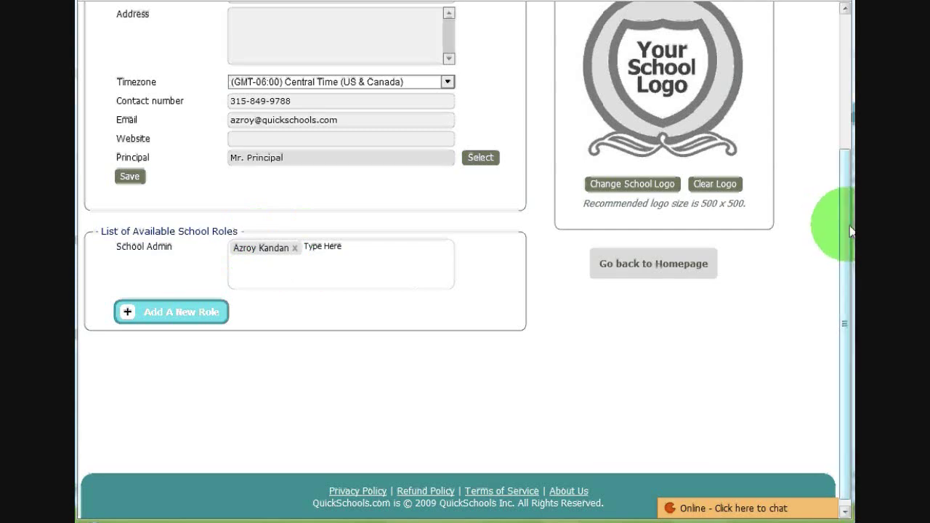
left_click_drag(850, 230, 842, 52)
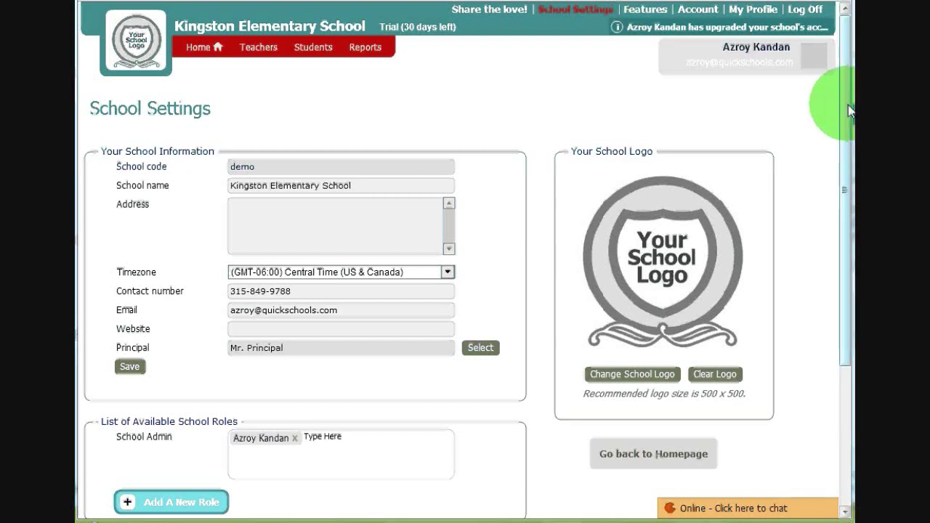
left_click_drag(848, 104, 845, 228)
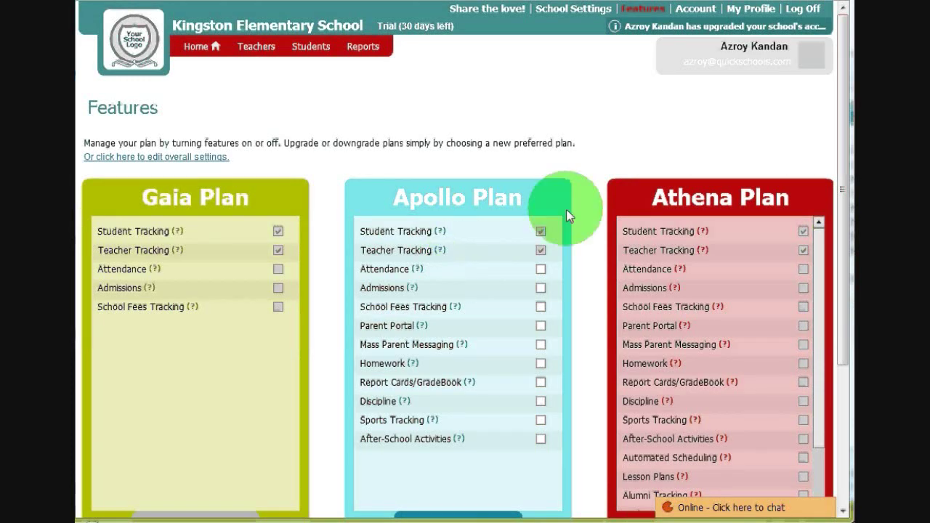
- Tick Attendance in the Apollo Plan column of the Features comparison
left_click_drag(843, 165, 843, 222)
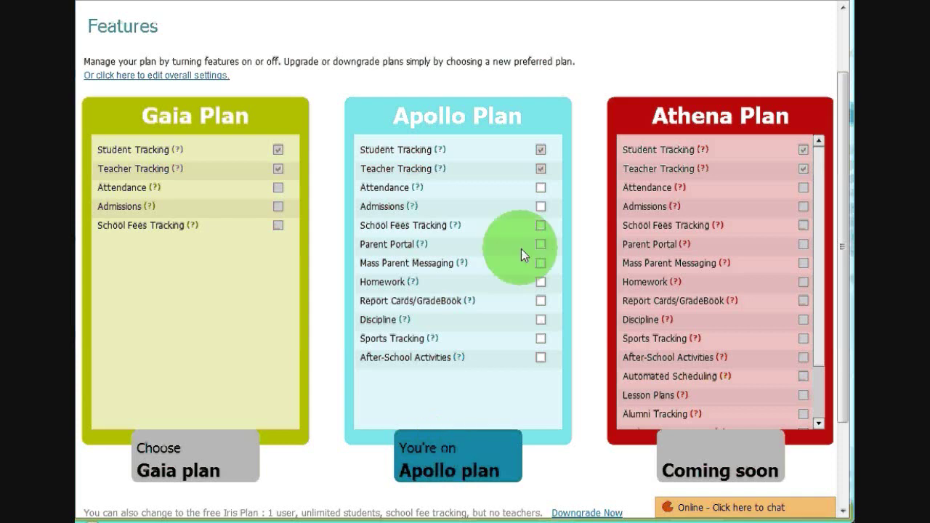
left_click(540, 189)
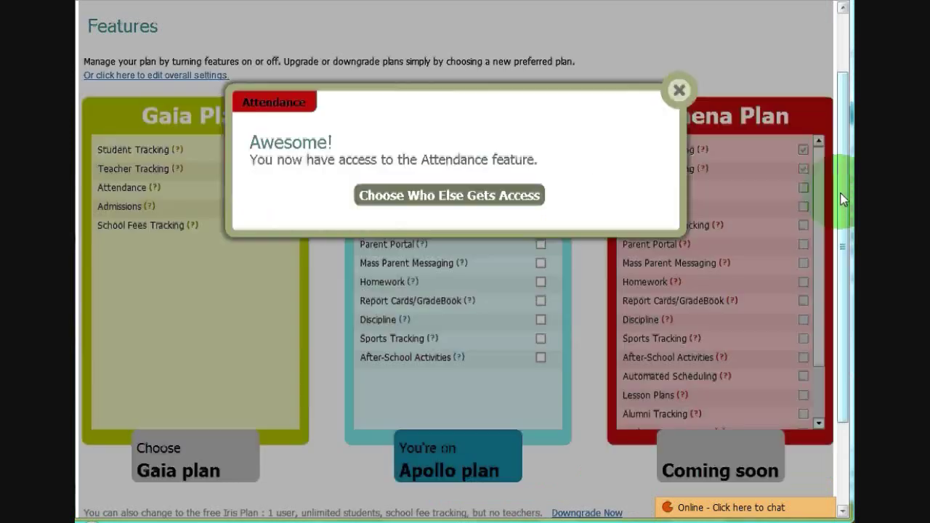
left_click_drag(841, 200, 833, 119)
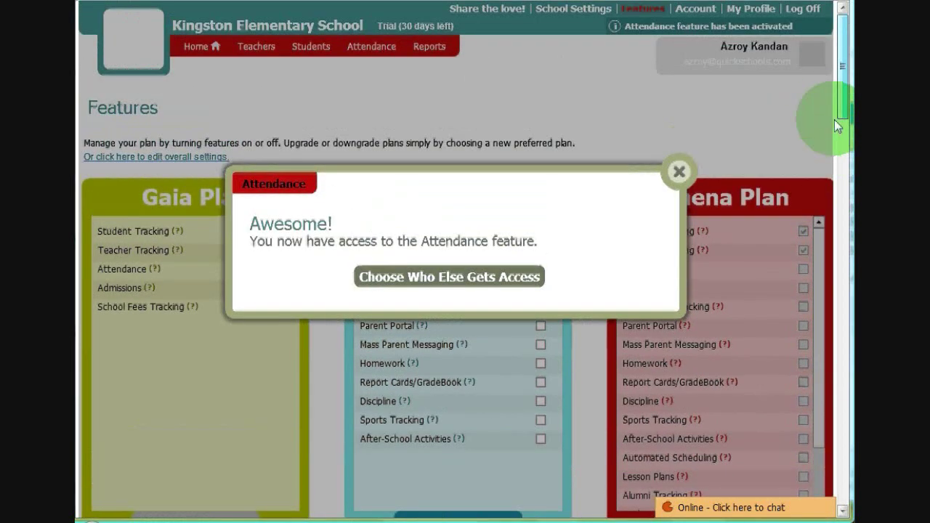
- Add Mr. Principal as a global attendance taker, choose Daily-based attendance, and save
left_click(480, 278)
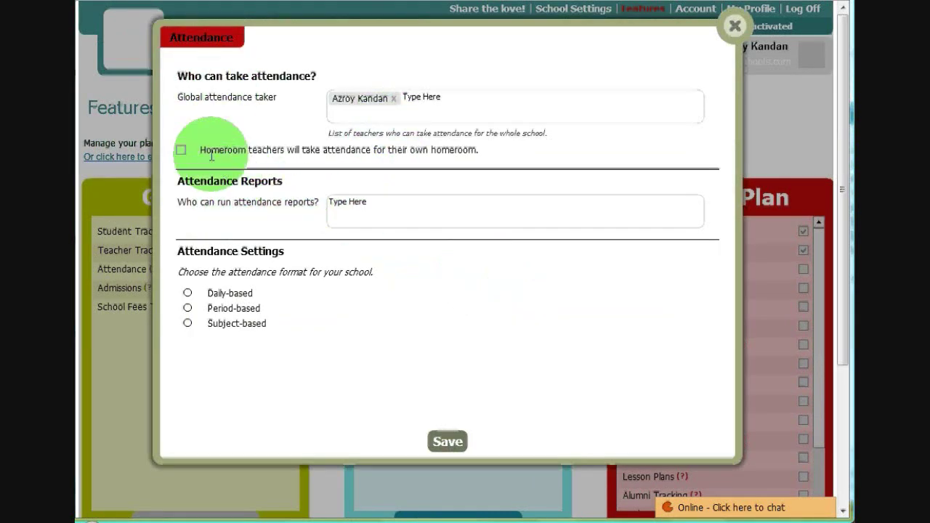
left_click(425, 97)
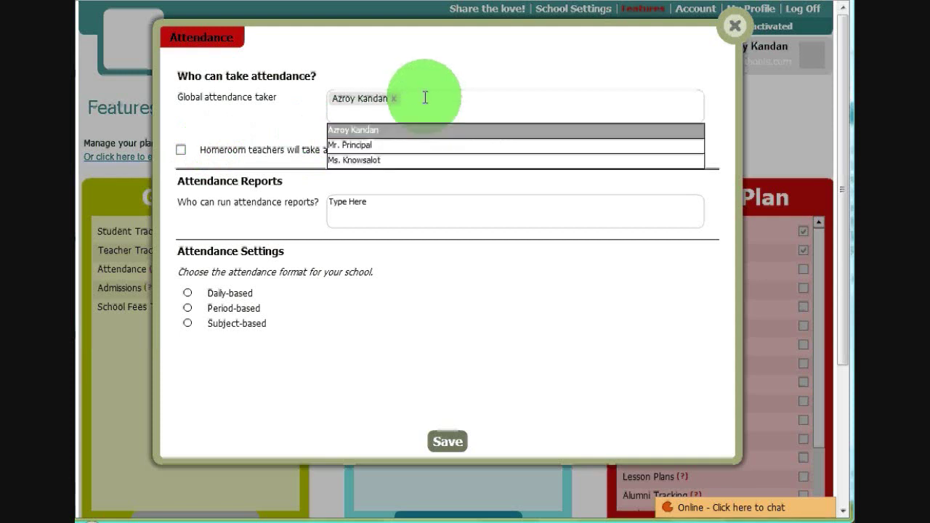
left_click(399, 144)
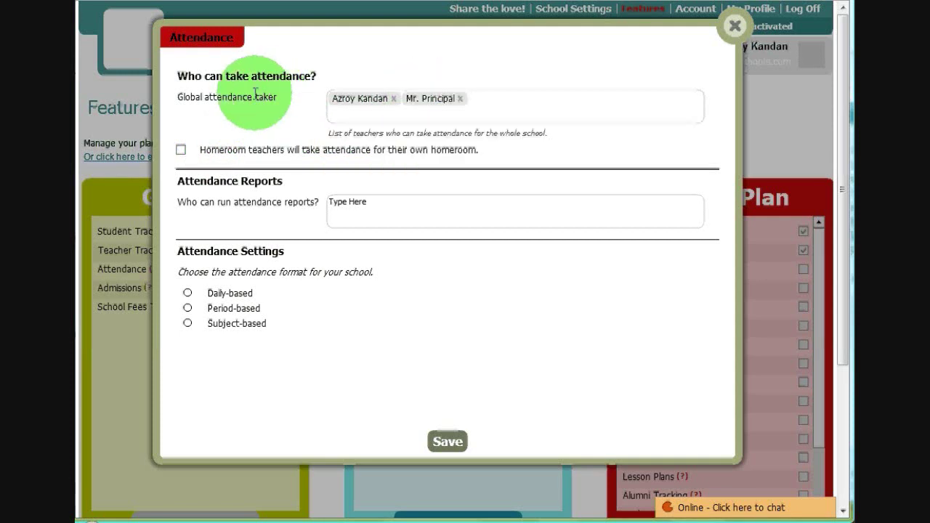
left_click(188, 294)
left_click(448, 444)
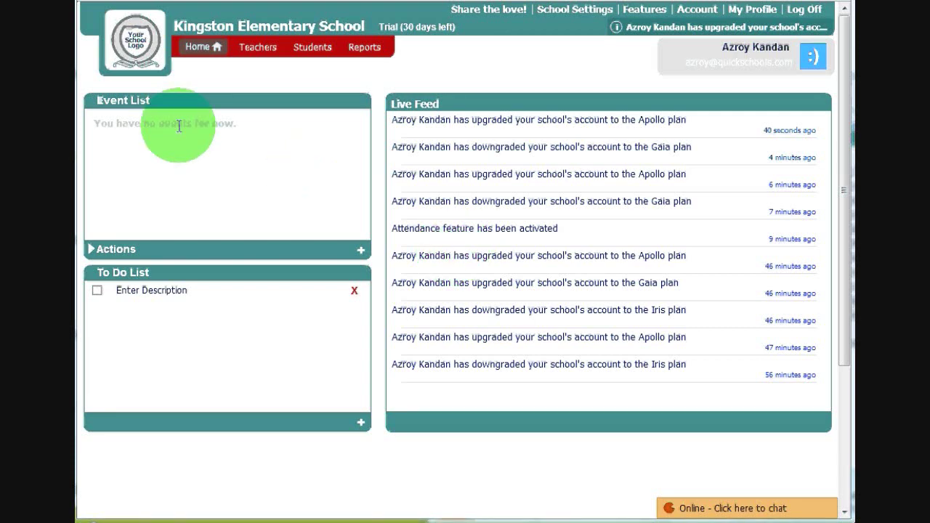
- Add a 'Parent Conference' event dated 03/31/2010, visible to Teachers & Parents
left_click(360, 252)
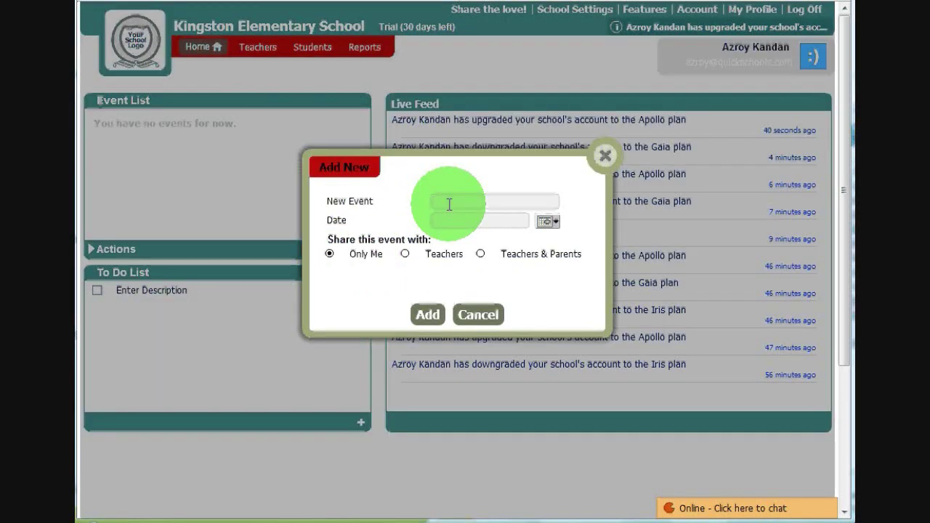
type("Parent Conference")
left_click(546, 222)
left_click(478, 365)
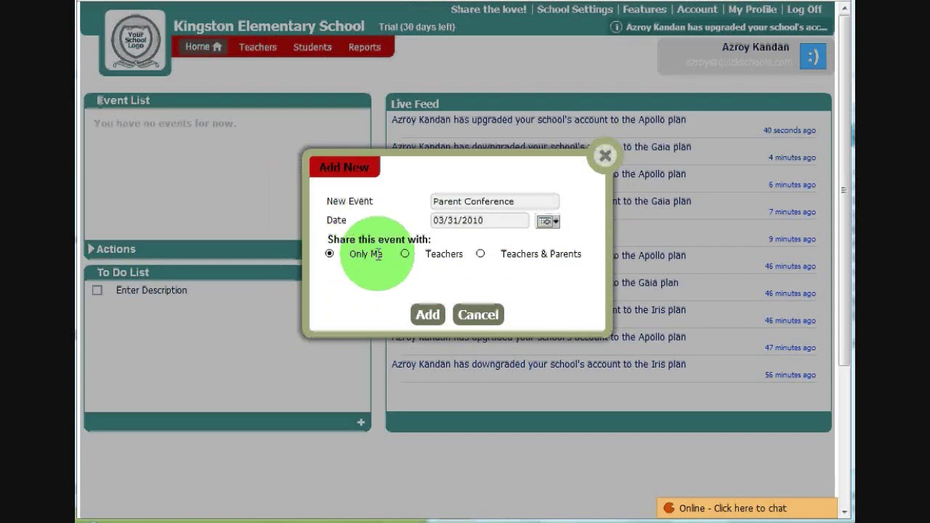
left_click(480, 254)
left_click(430, 314)
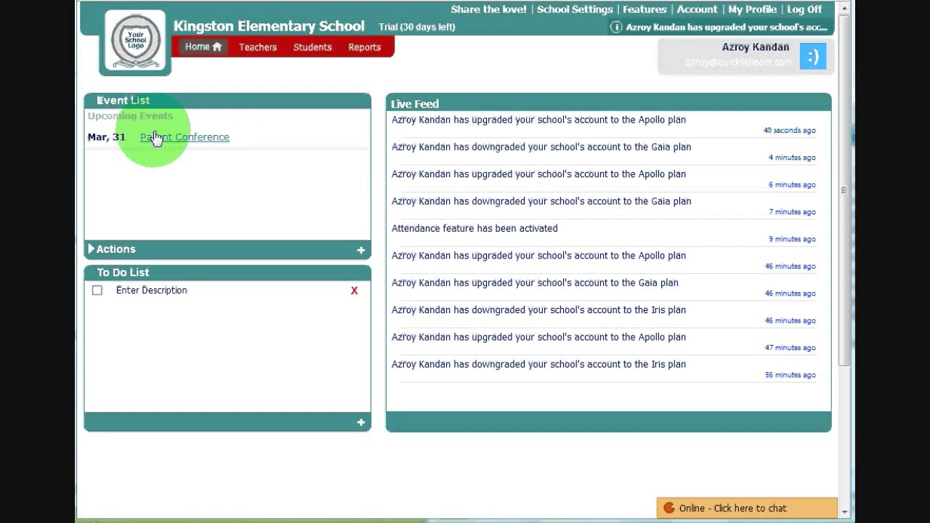
- Replace the placeholder to-do with 'Create more video tutprials'
left_click(135, 296)
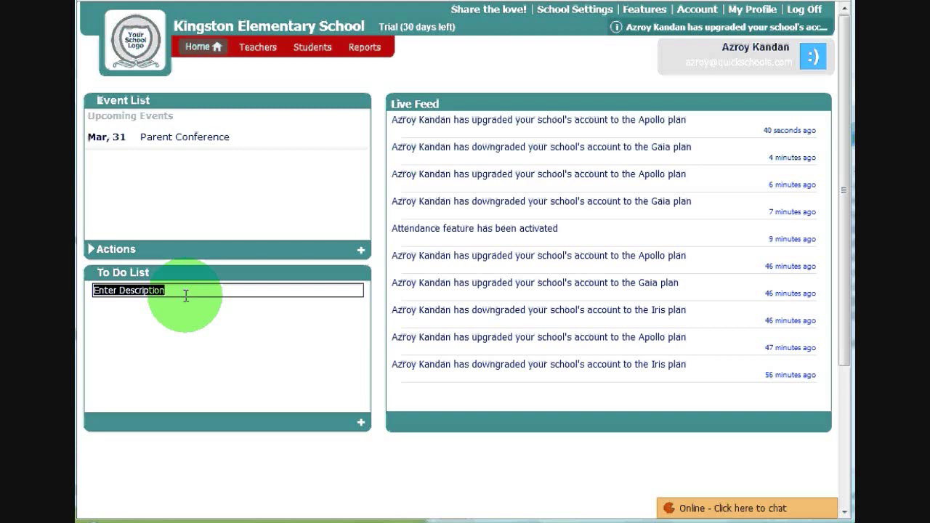
type("Create more")
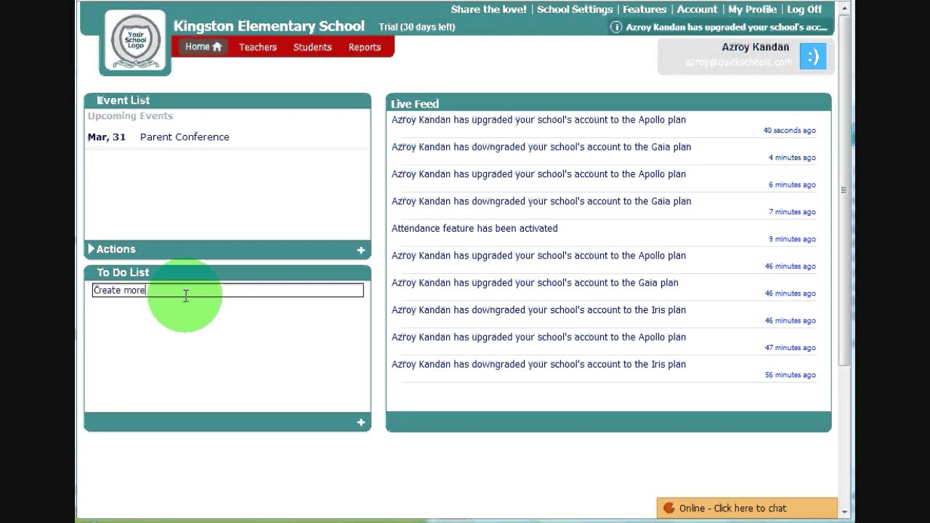
type(" video tutprials")
key("Return")
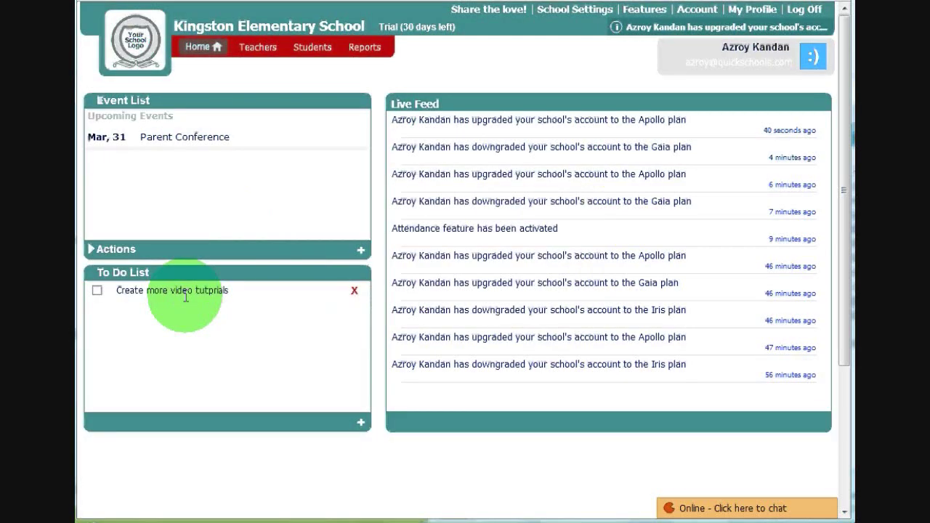
- Add a second to-do 'Call my Mom' and mark the video tutorials item done
left_click(360, 423)
type("Call")
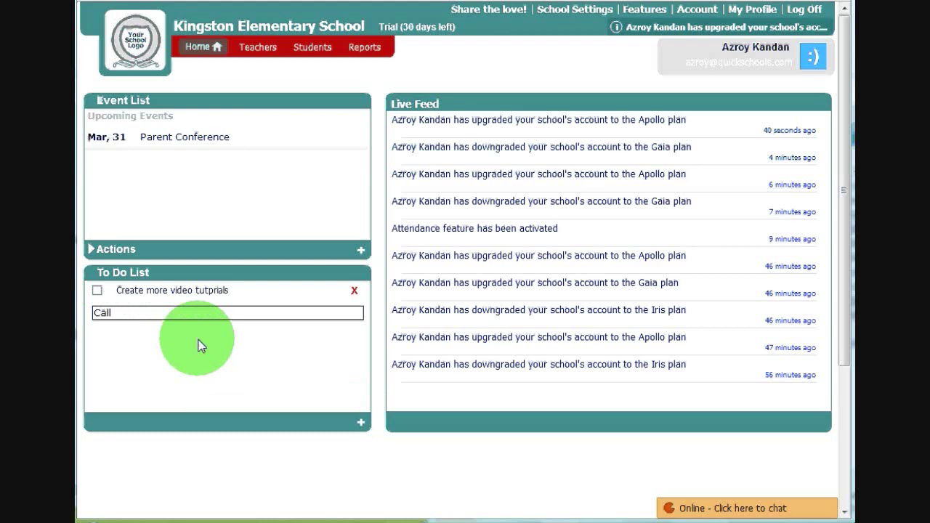
type(" my Mom")
key("Return")
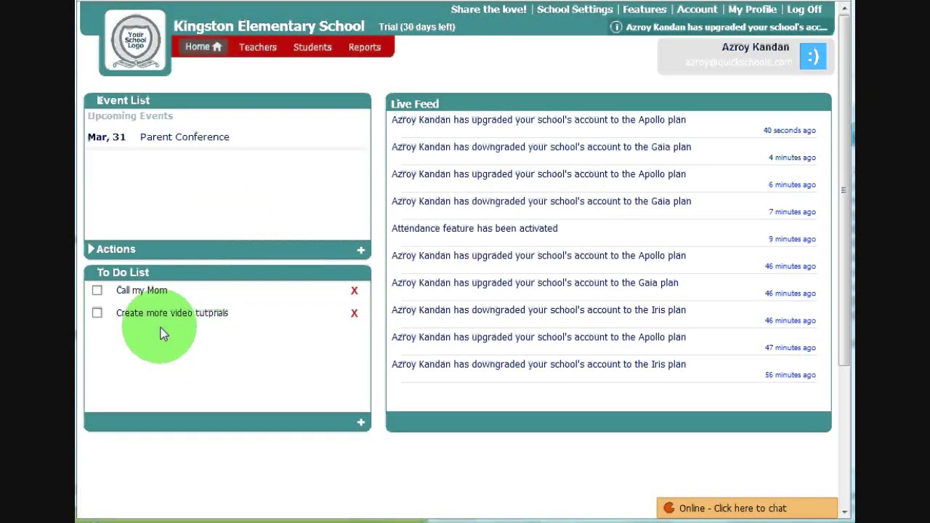
left_click(98, 314)
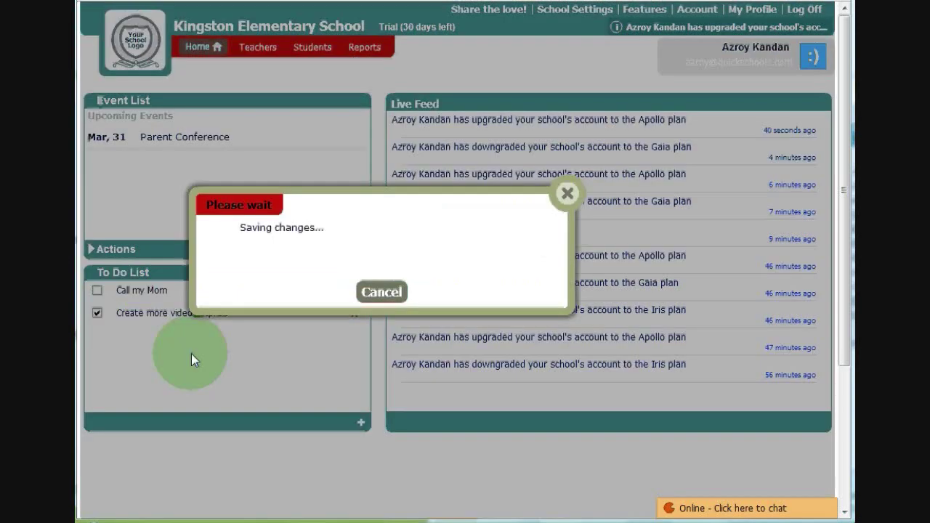